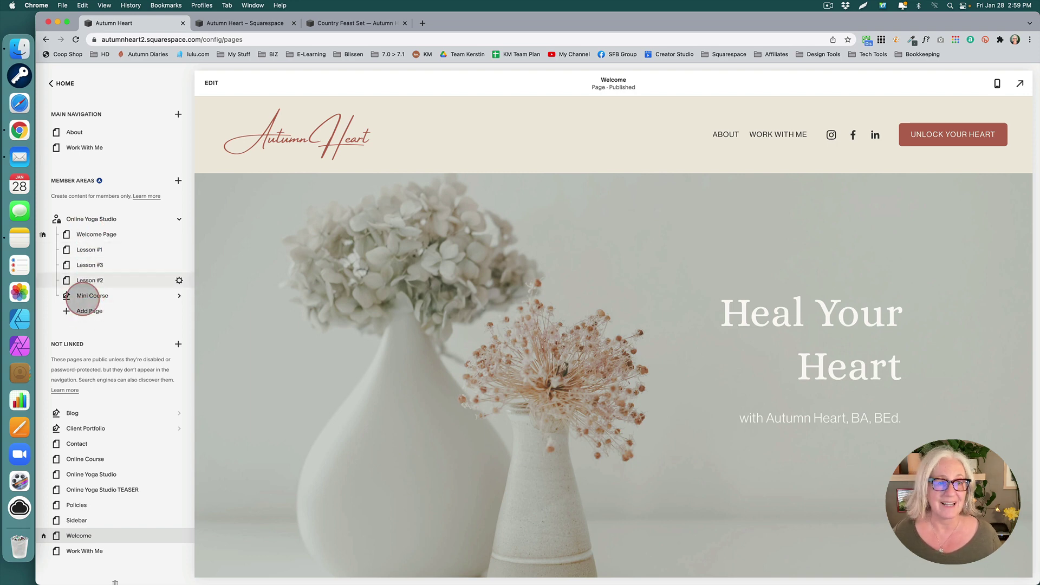
Step: Add a Videos 1 collection page under Online Yoga Studio and rename it to Videos
{"action": "left_click", "coordinate": [87, 311]}
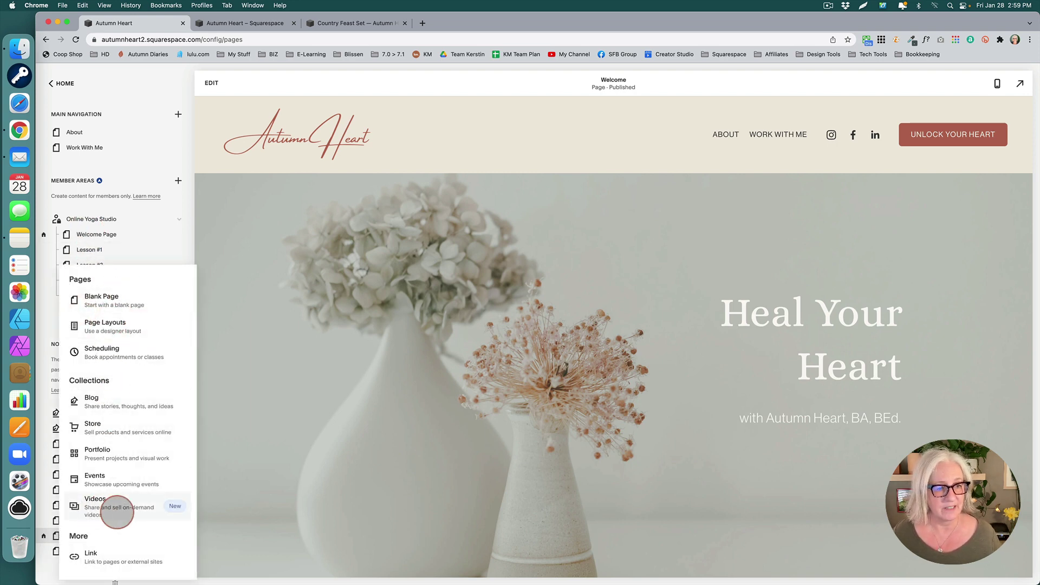
{"action": "left_click", "coordinate": [101, 504]}
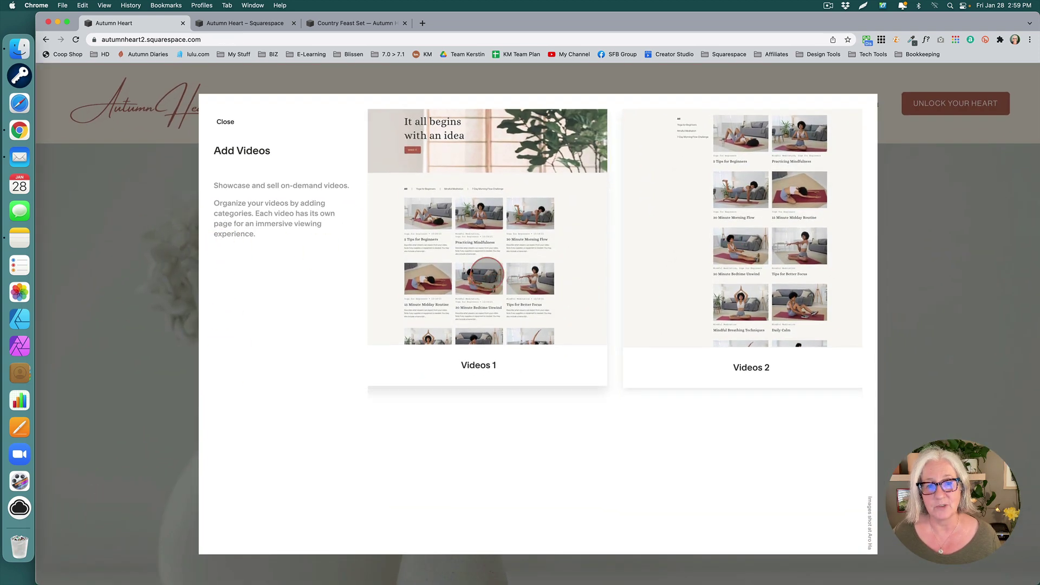
{"action": "left_click", "coordinate": [478, 275]}
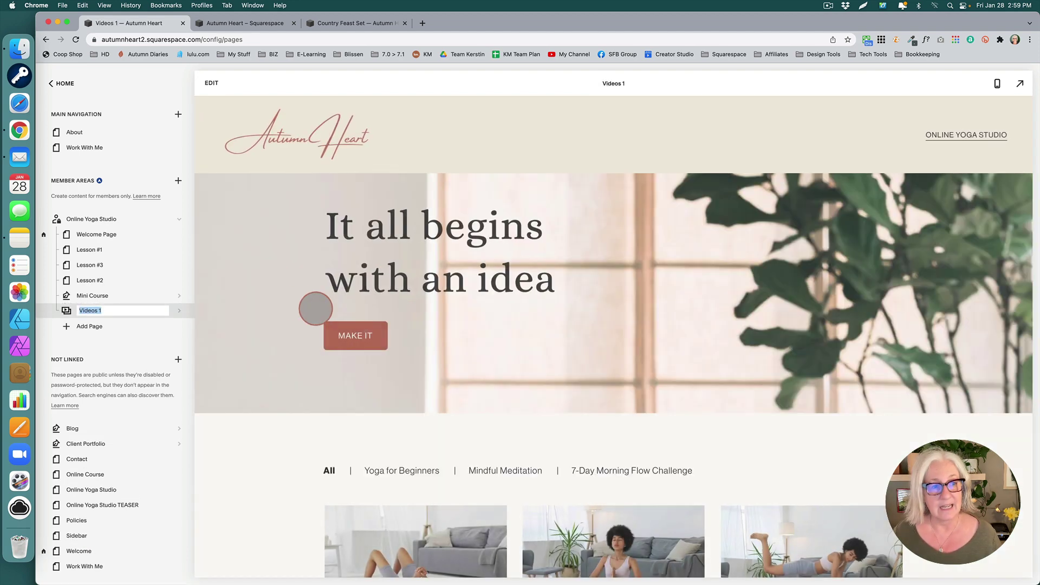
{"action": "left_click", "coordinate": [165, 313]}
{"action": "key", "text": "BackSpace"}
{"action": "key", "text": "BackSpace"}
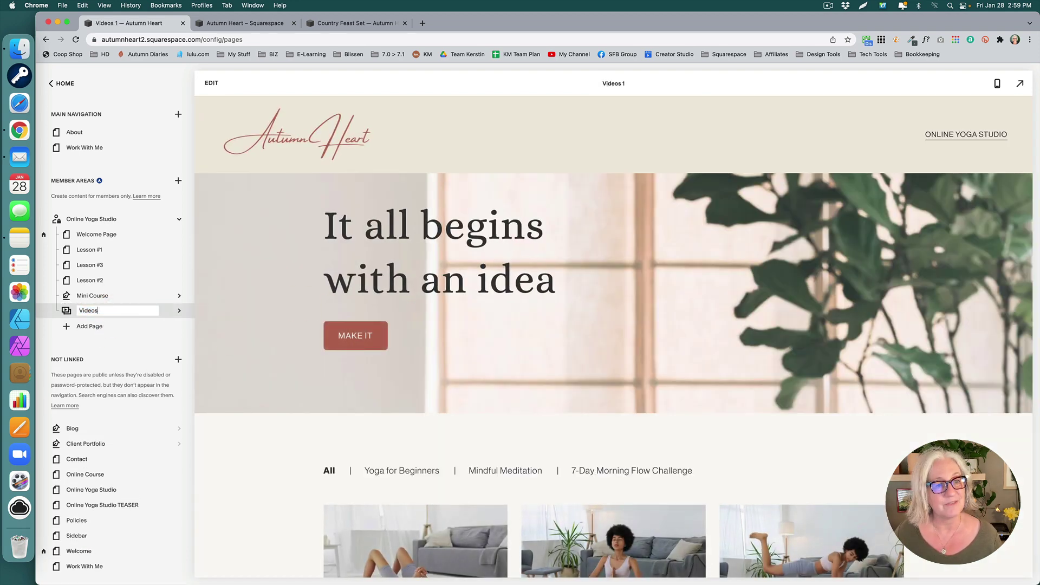
{"action": "key", "text": "Return"}
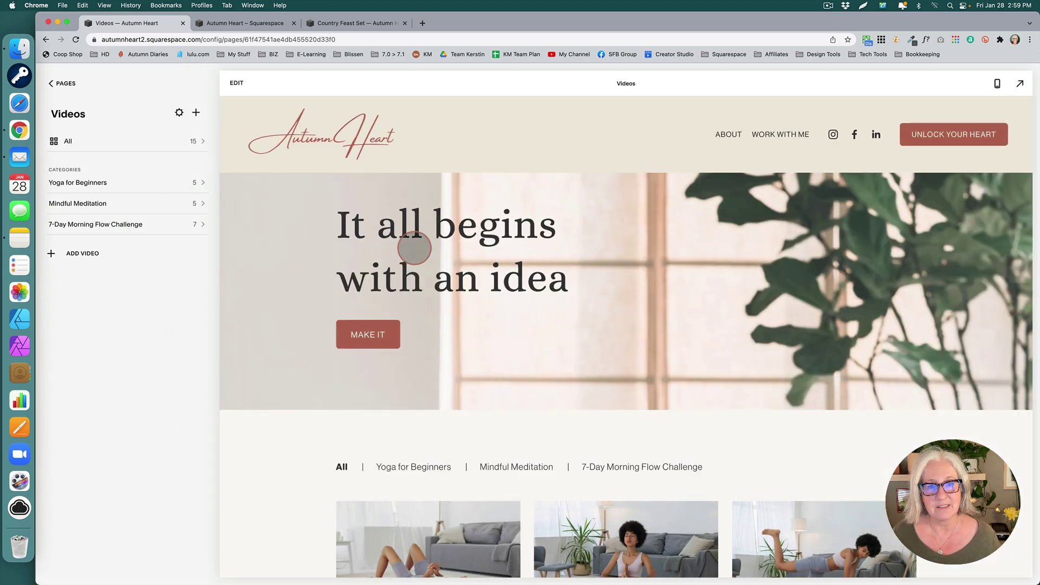
{"action": "scroll", "coordinate": [544, 275], "scroll_direction": "down", "scroll_amount": 10}
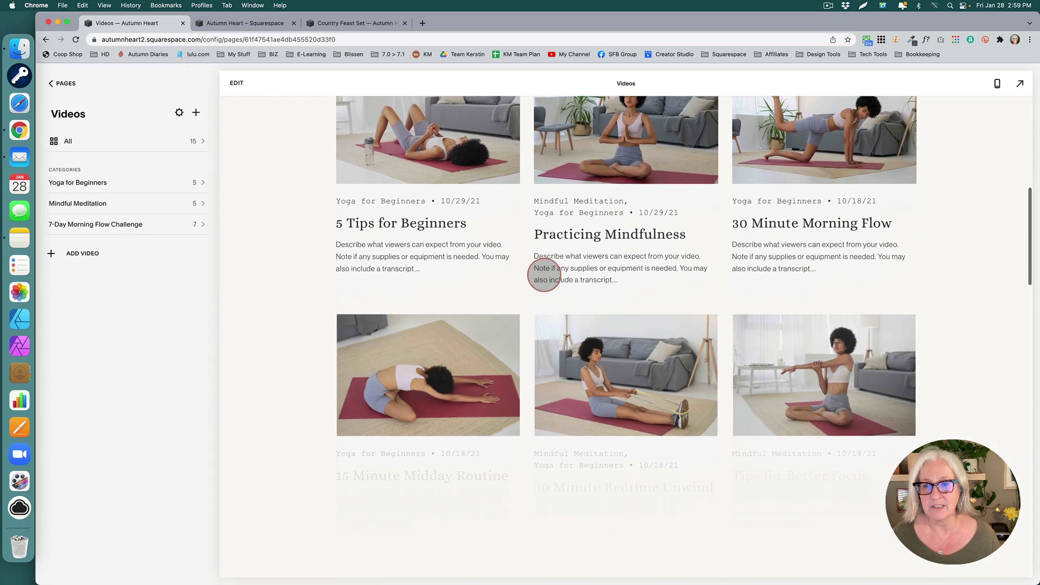
{"action": "scroll", "coordinate": [544, 276], "scroll_direction": "down", "scroll_amount": 10}
{"action": "scroll", "coordinate": [544, 275], "scroll_direction": "up", "scroll_amount": 20}
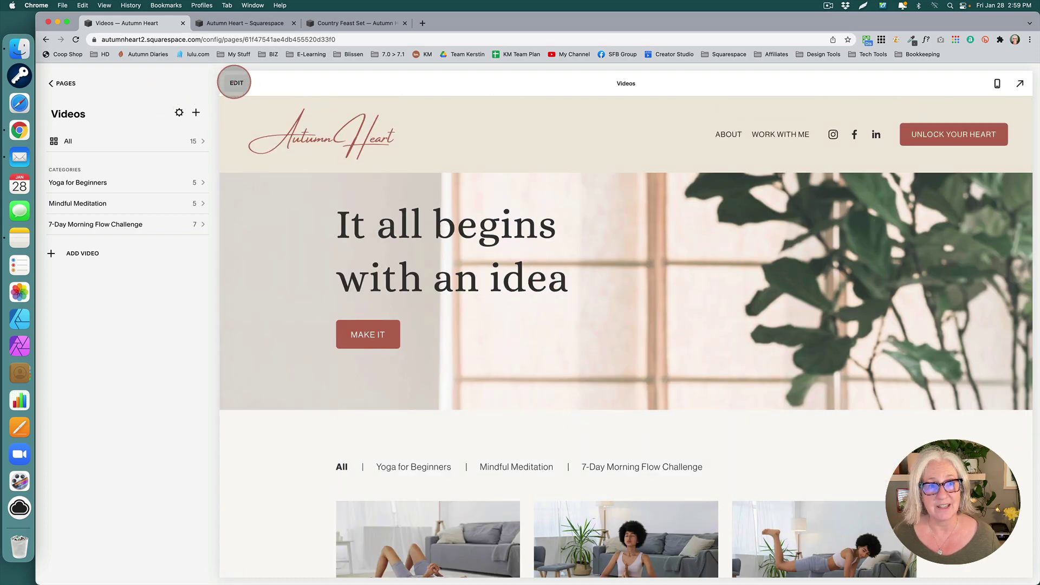
{"action": "left_click", "coordinate": [235, 83]}
{"action": "scroll", "coordinate": [538, 426], "scroll_direction": "down", "scroll_amount": 20}
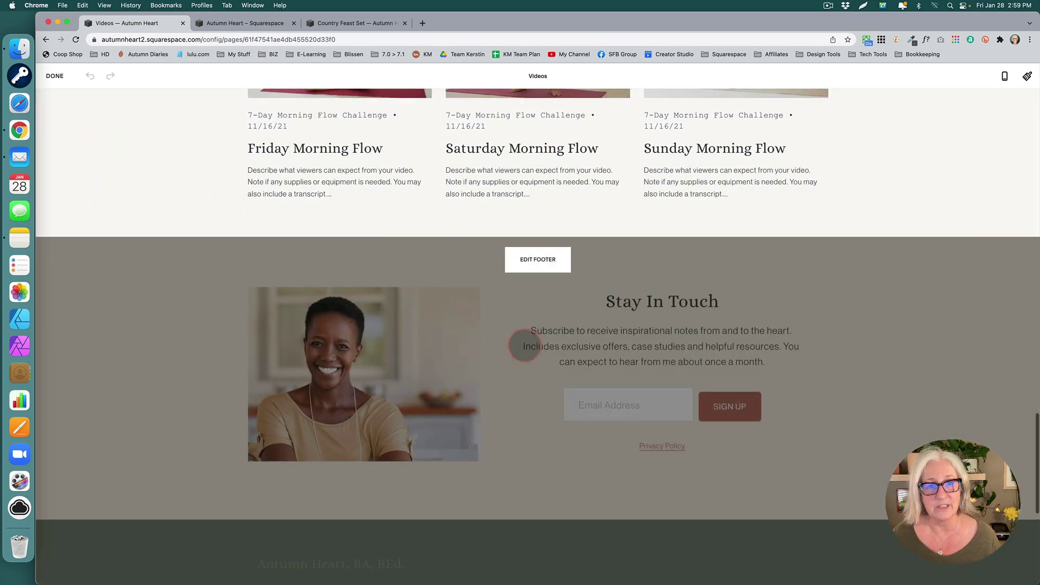
{"action": "scroll", "coordinate": [524, 342], "scroll_direction": "up", "scroll_amount": 20}
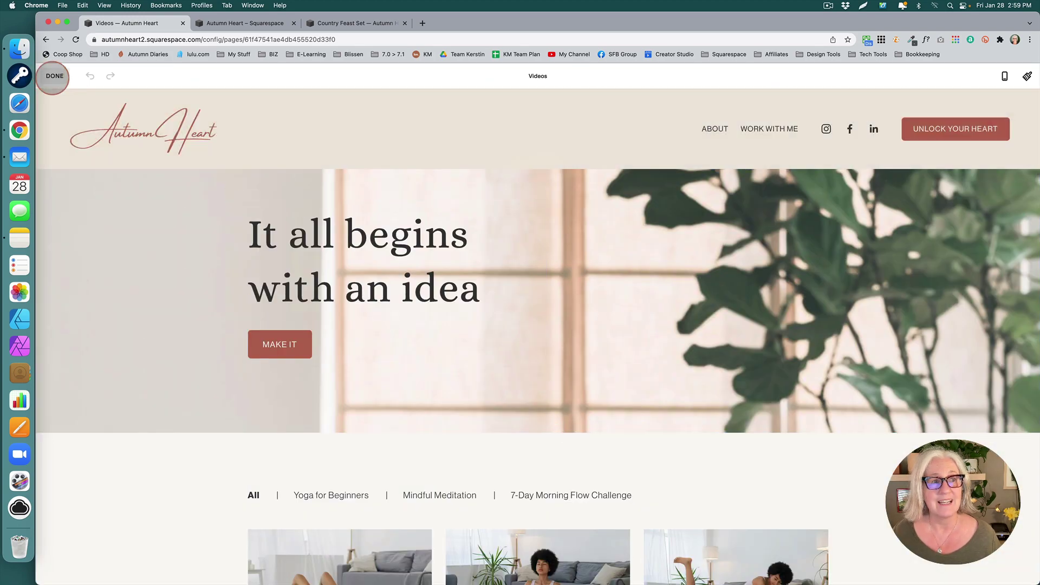
{"action": "left_click", "coordinate": [54, 76]}
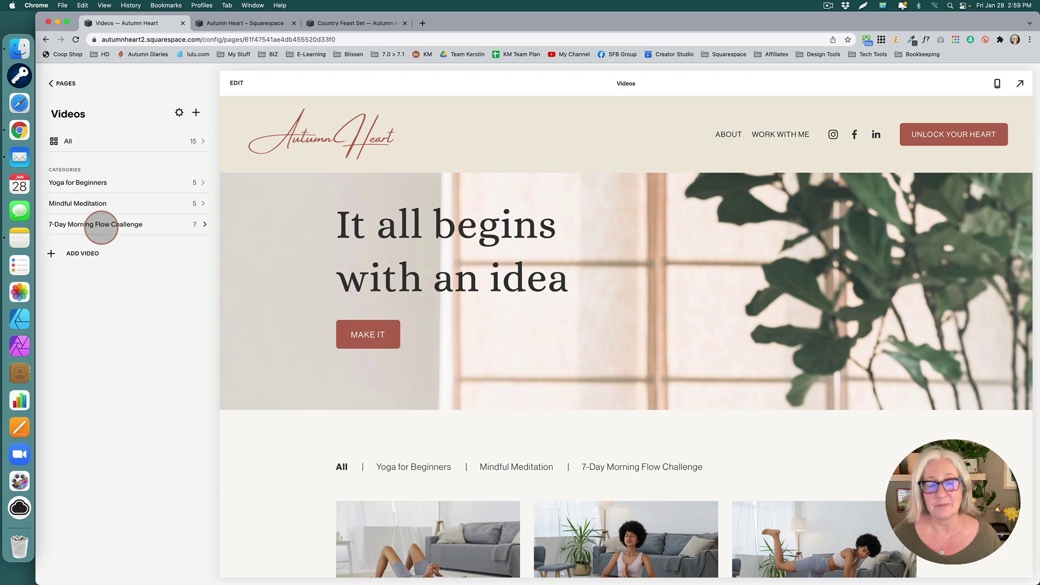
Step: Open the 5 Tips for Beginners video page from the grid and enter edit mode
{"action": "scroll", "coordinate": [372, 333], "scroll_direction": "down", "scroll_amount": 4}
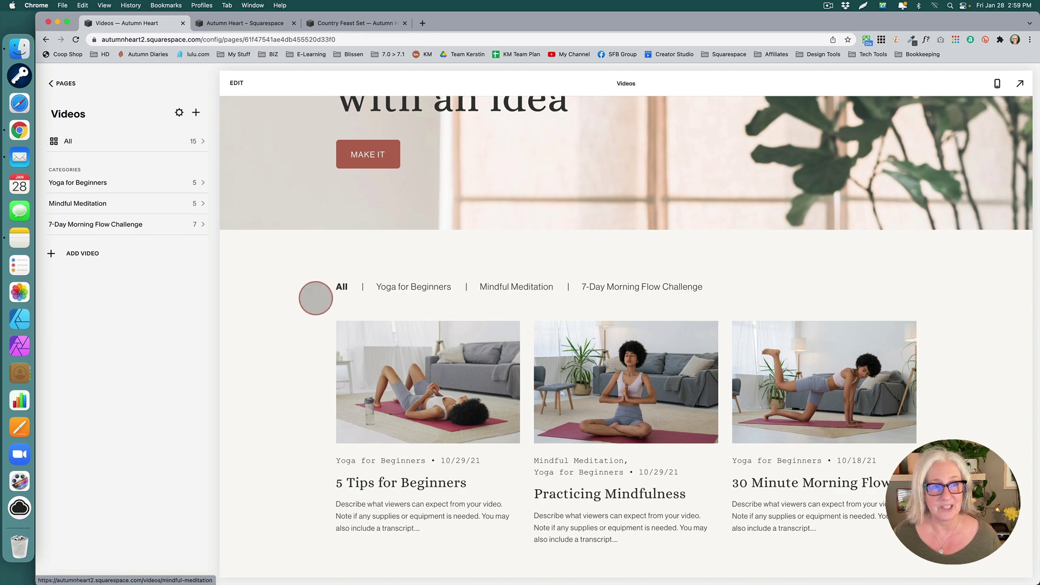
{"action": "left_click", "coordinate": [401, 355]}
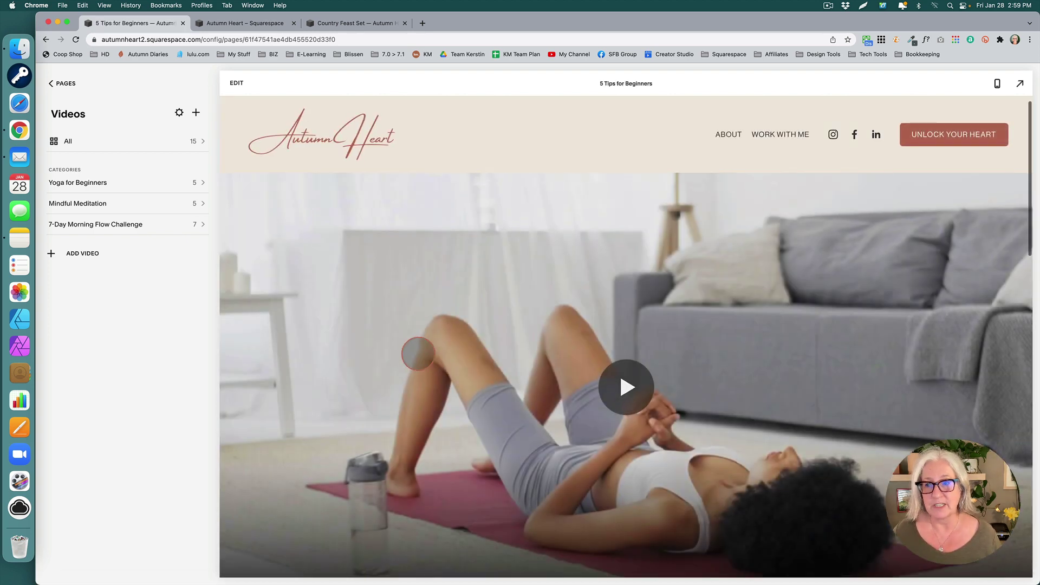
{"action": "scroll", "coordinate": [416, 336], "scroll_direction": "down", "scroll_amount": 2}
{"action": "scroll", "coordinate": [817, 420], "scroll_direction": "down", "scroll_amount": 5}
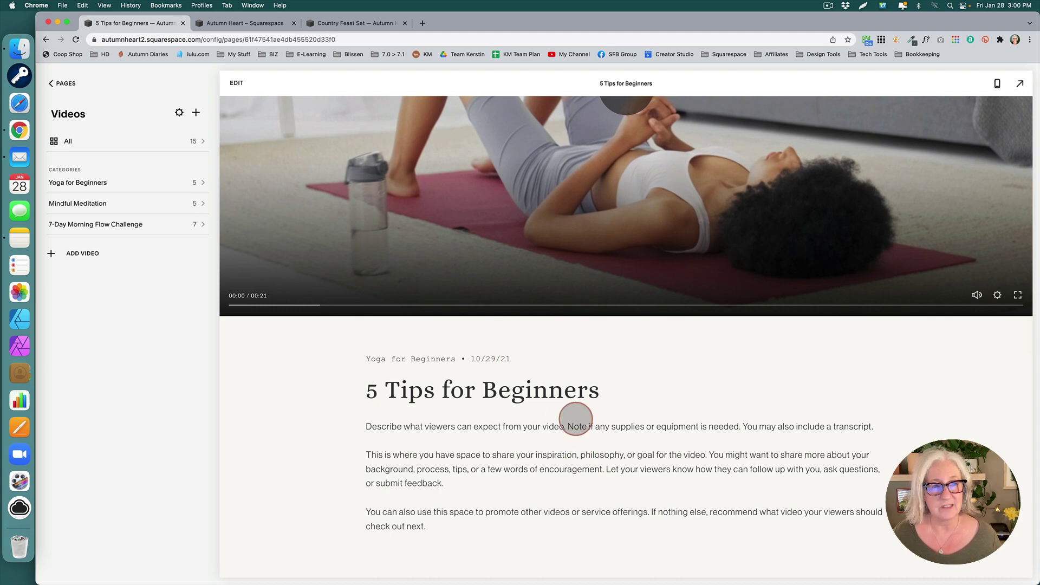
{"action": "left_click", "coordinate": [237, 83]}
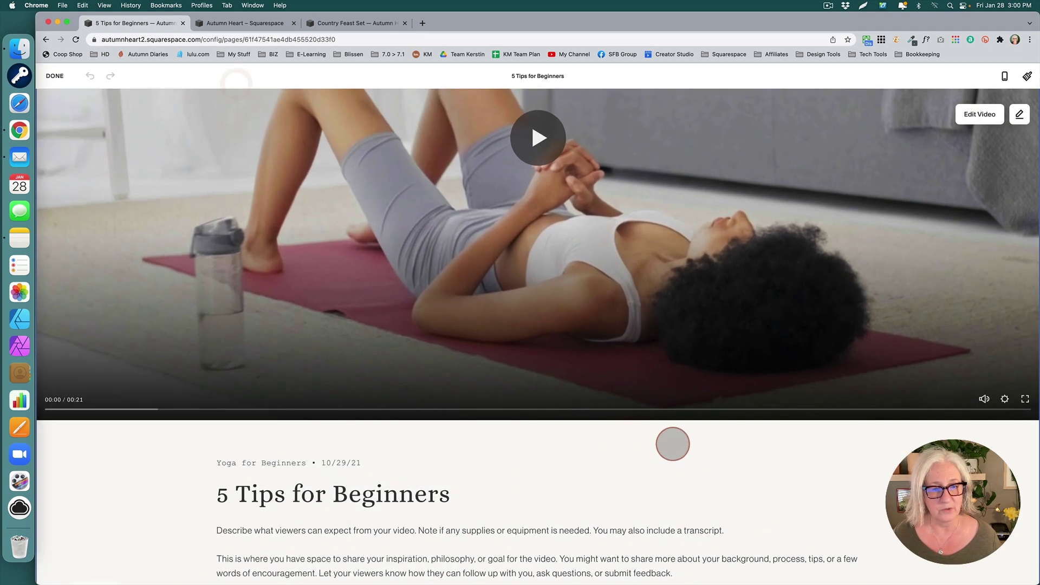
Step: Turn off Show Date in the 5 Tips for Beginners page's format settings
{"action": "scroll", "coordinate": [690, 461], "scroll_direction": "down", "scroll_amount": 3}
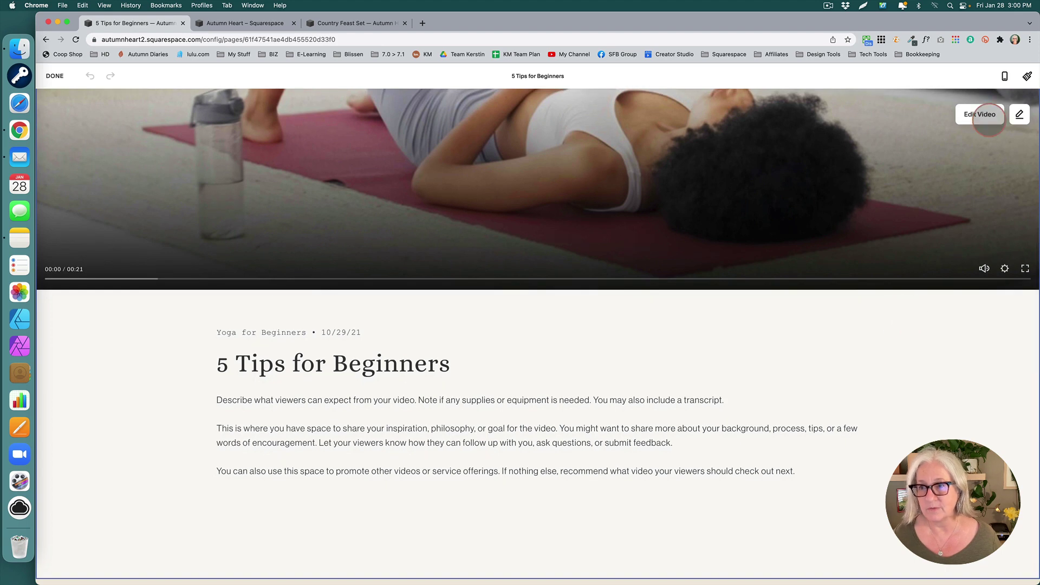
{"action": "left_click", "coordinate": [1020, 115]}
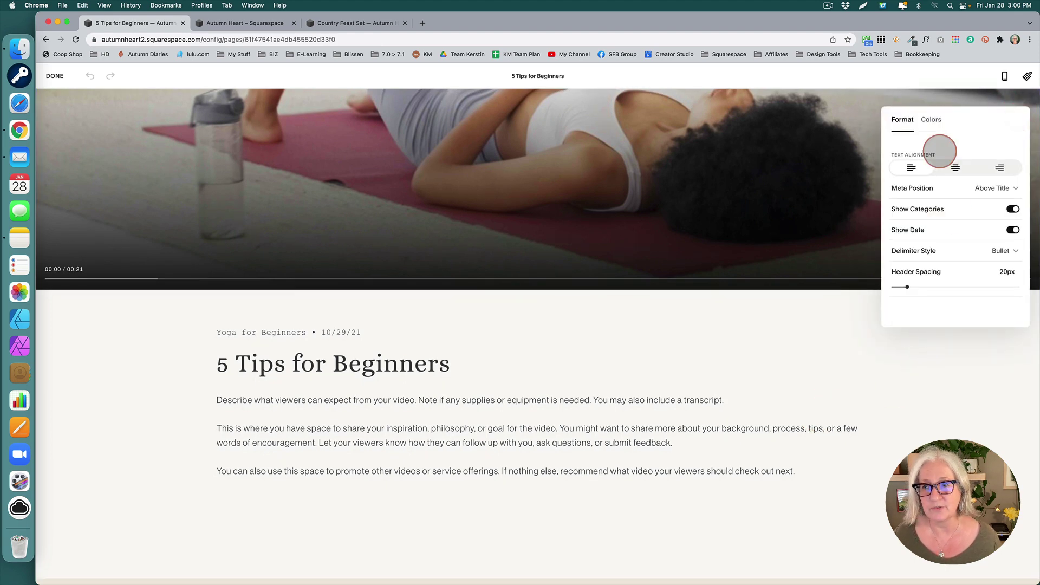
{"action": "left_click", "coordinate": [1012, 230]}
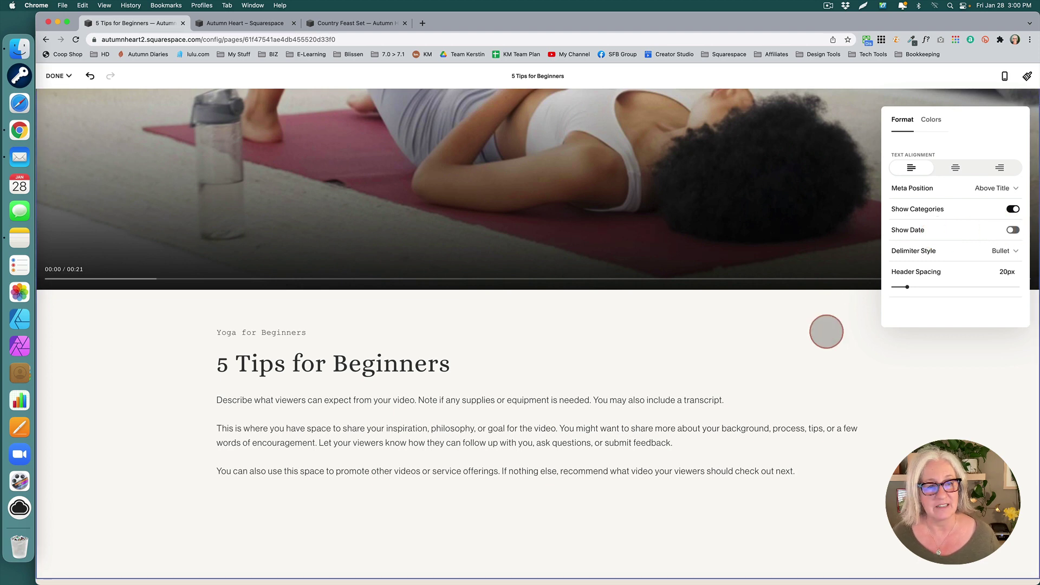
{"action": "left_click", "coordinate": [827, 331]}
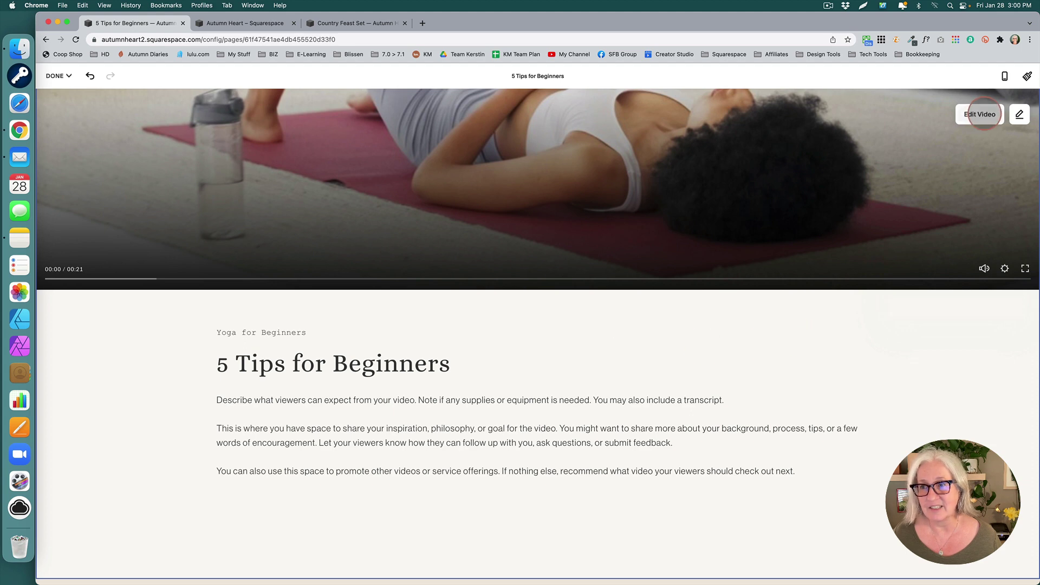
{"action": "left_click", "coordinate": [981, 115]}
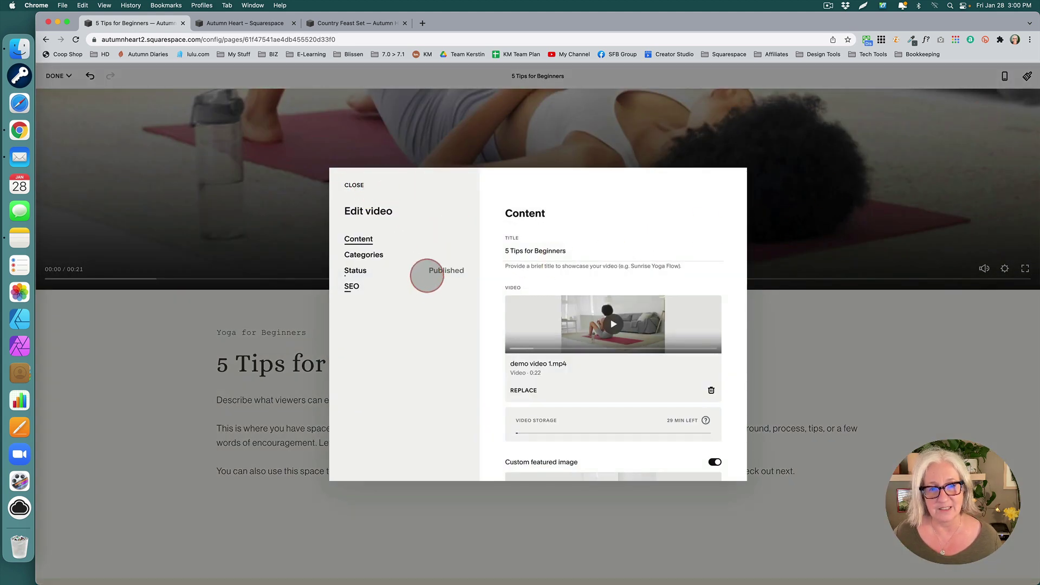
{"action": "scroll", "coordinate": [532, 334], "scroll_direction": "down", "scroll_amount": 10}
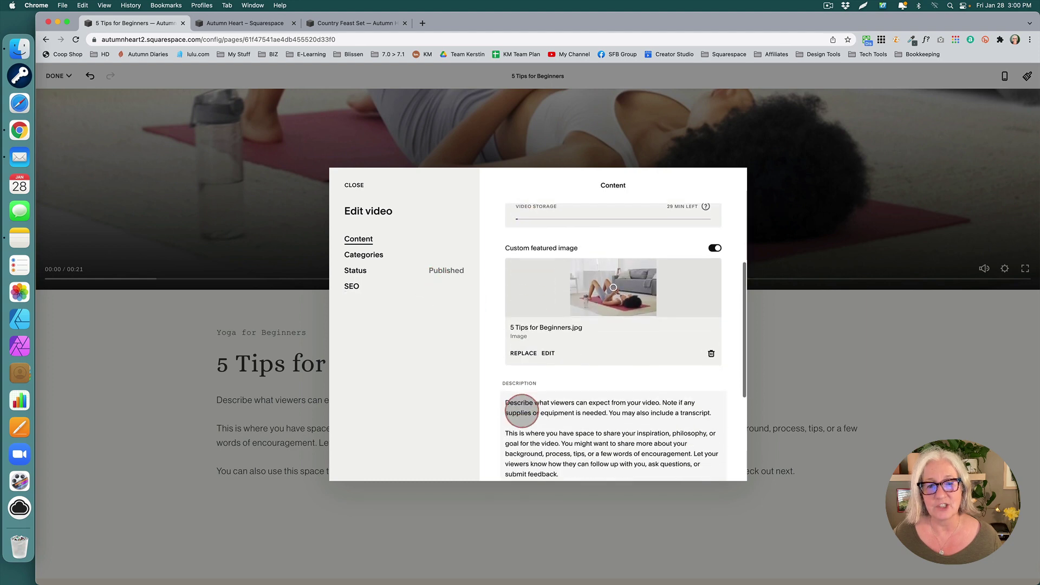
{"action": "left_click_drag", "start_coordinate": [505, 351], "coordinate": [574, 461]}
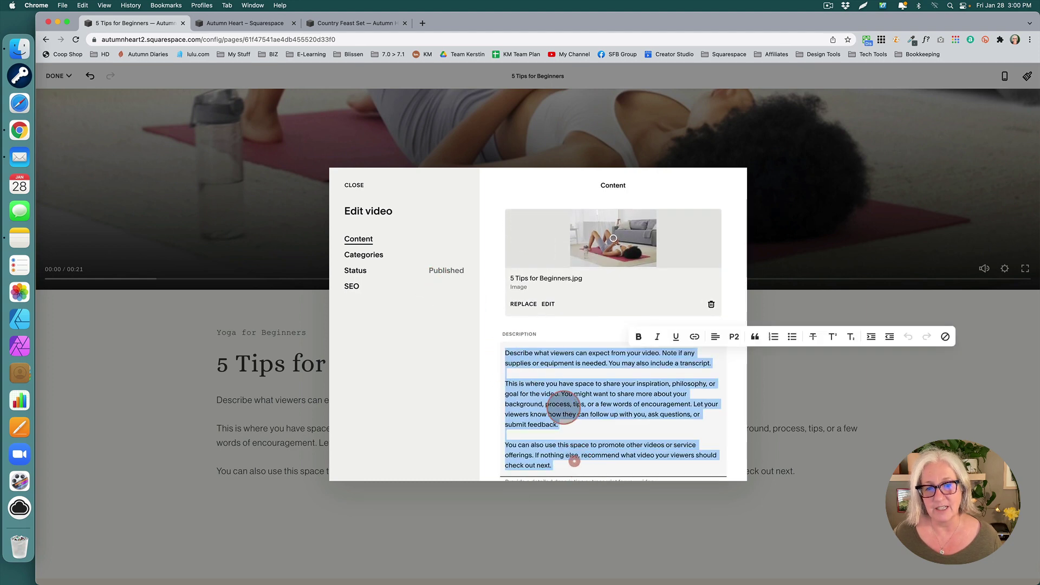
{"action": "left_click", "coordinate": [564, 406]}
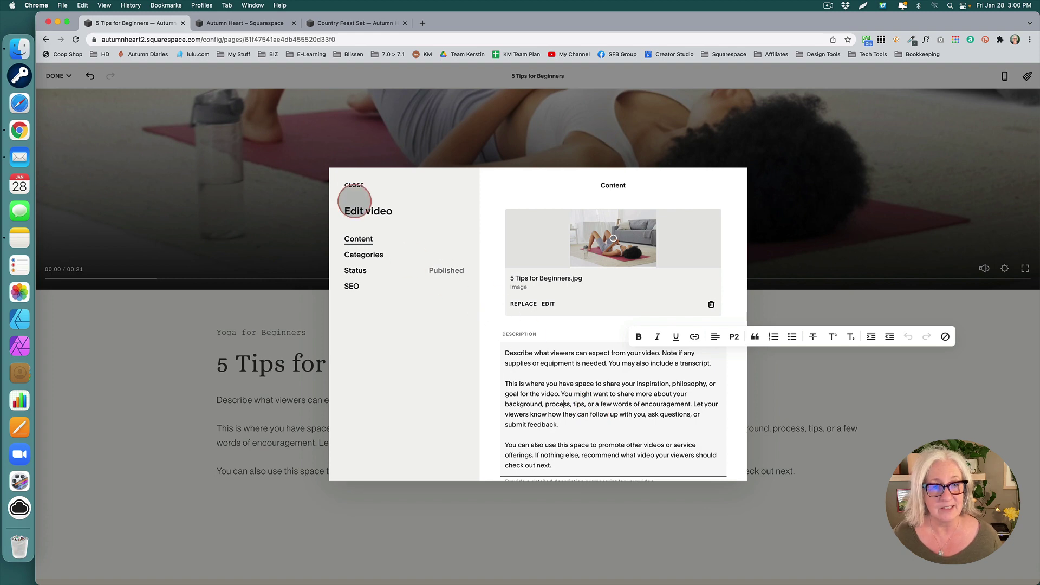
{"action": "left_click", "coordinate": [354, 185]}
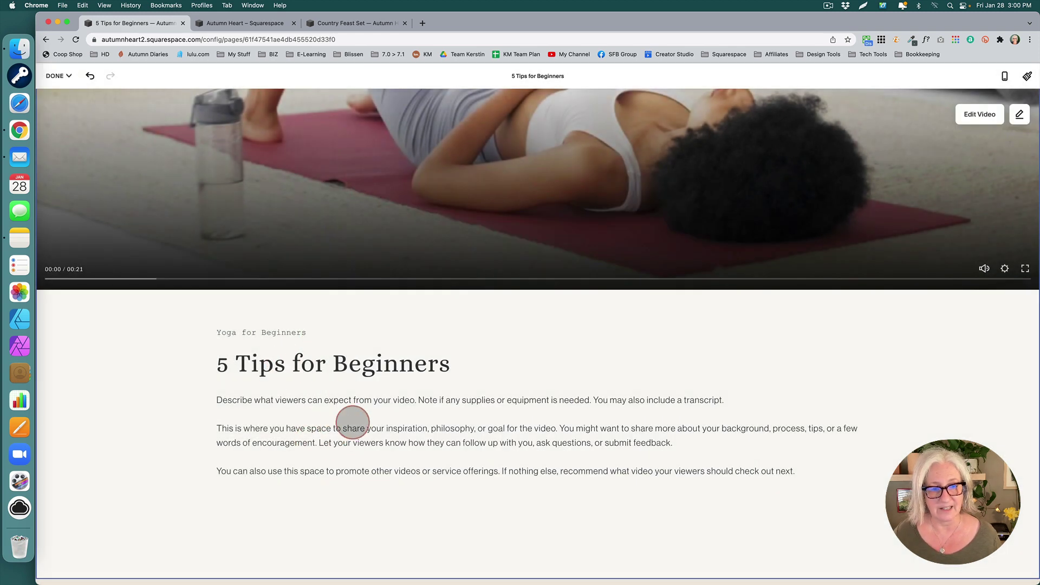
Step: Save the edits to the 5 Tips for Beginners video page
{"action": "scroll", "coordinate": [448, 454], "scroll_direction": "up", "scroll_amount": 10}
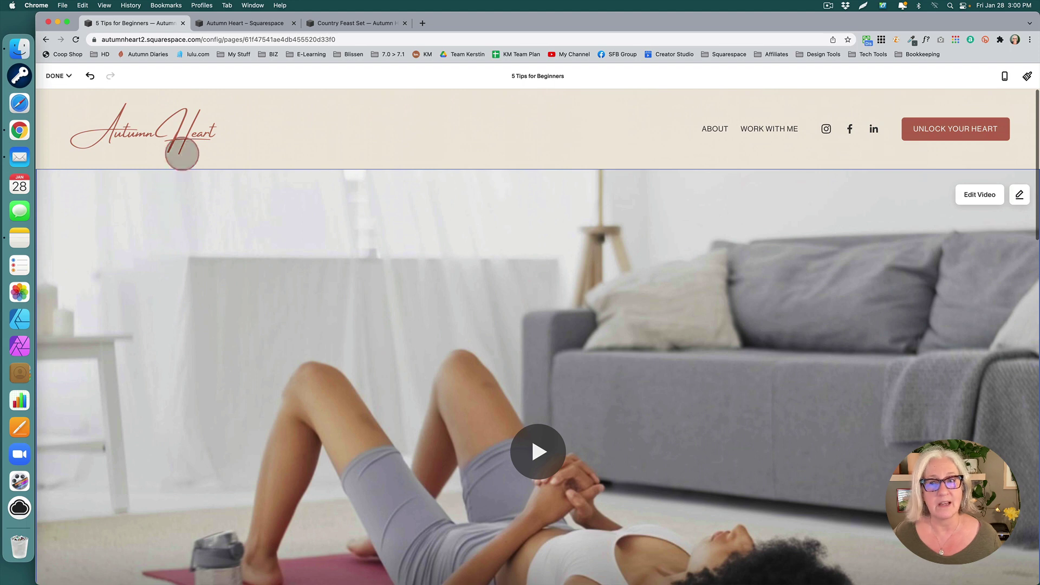
{"action": "left_click", "coordinate": [54, 76]}
{"action": "left_click", "coordinate": [59, 94]}
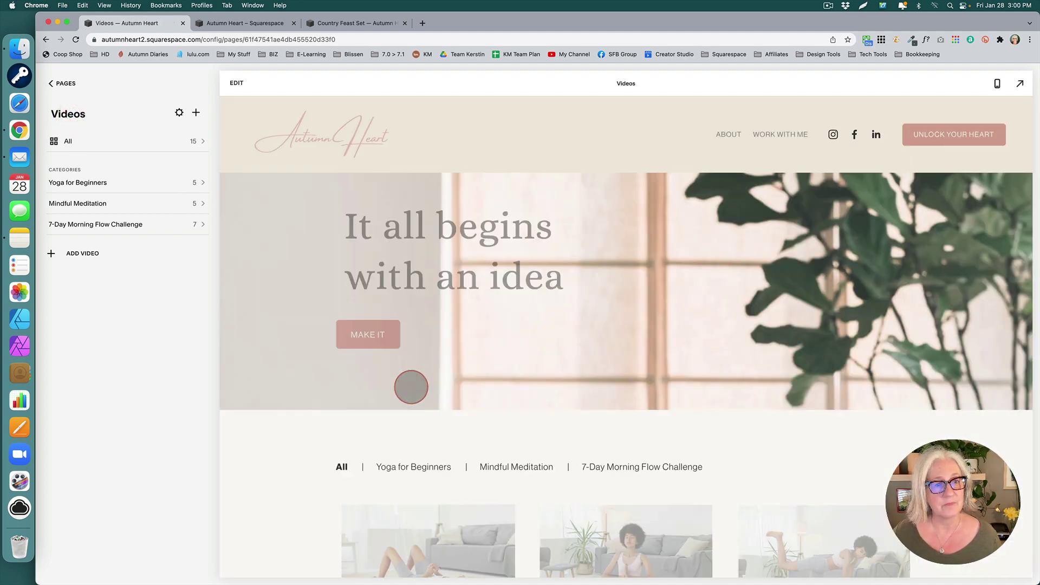
Step: Set the Videos section's Categories Type to Sidebar and exit the editor
{"action": "scroll", "coordinate": [390, 384], "scroll_direction": "down", "scroll_amount": 3}
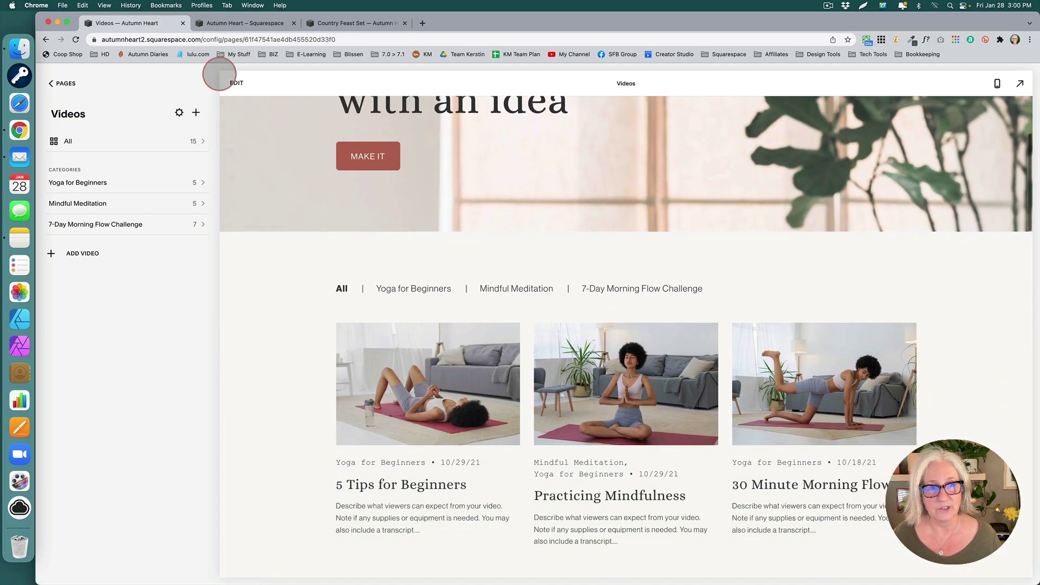
{"action": "left_click", "coordinate": [236, 82]}
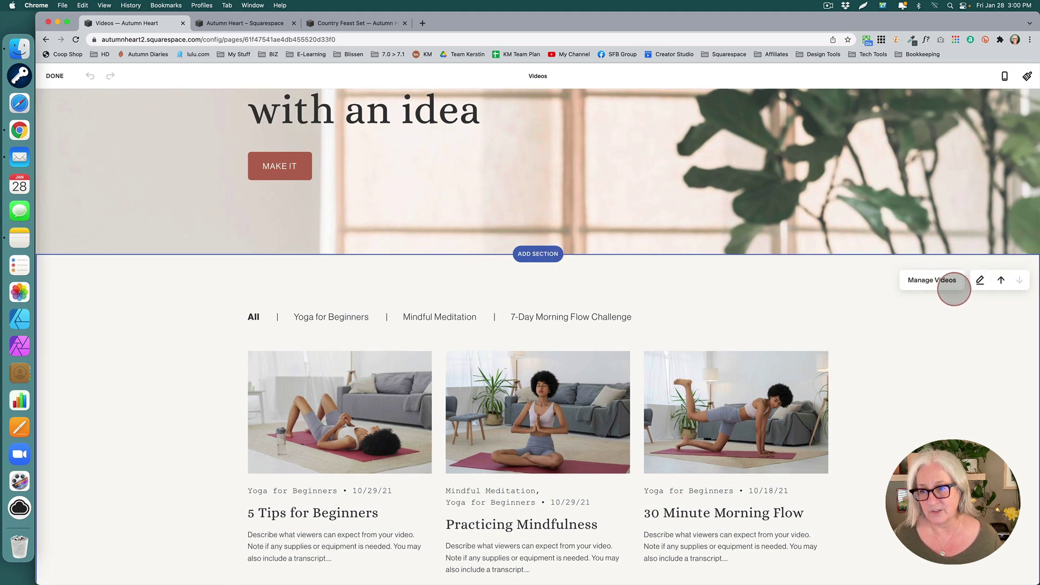
{"action": "left_click", "coordinate": [980, 280]}
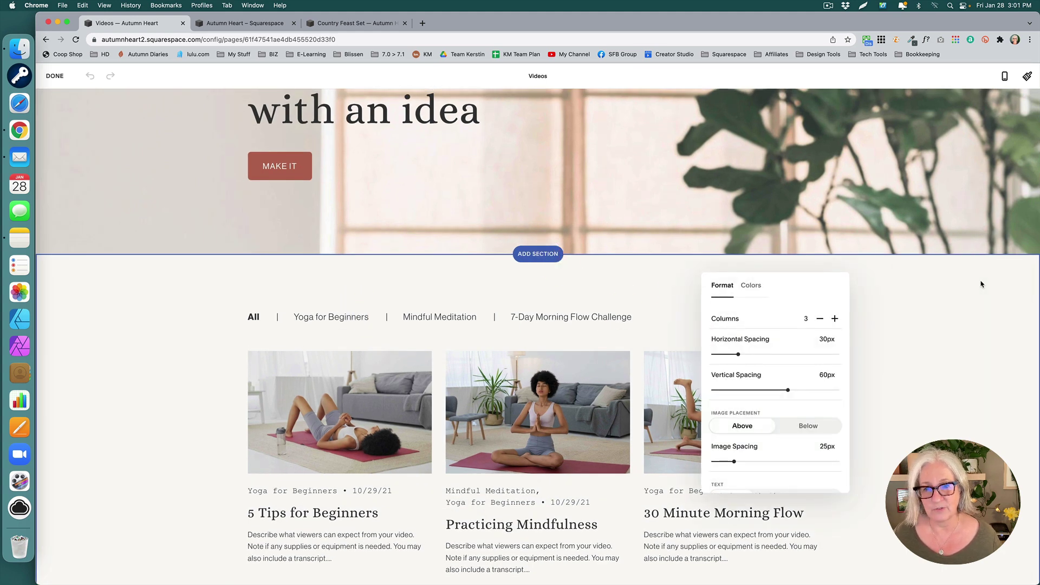
{"action": "scroll", "coordinate": [791, 433], "scroll_direction": "down", "scroll_amount": 5}
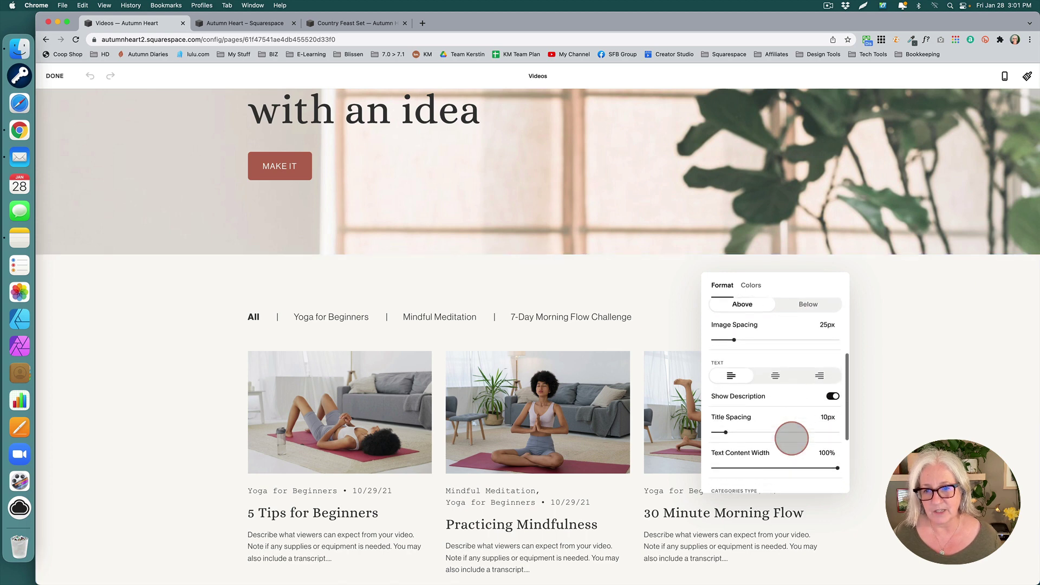
{"action": "scroll", "coordinate": [790, 436], "scroll_direction": "down", "scroll_amount": 2}
{"action": "left_click", "coordinate": [741, 389]}
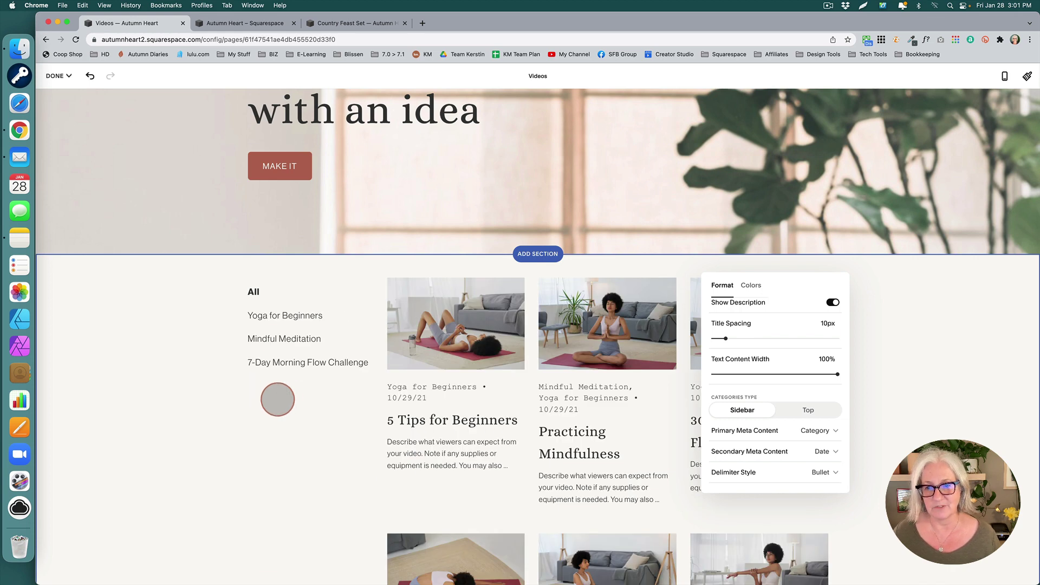
{"action": "scroll", "coordinate": [763, 404], "scroll_direction": "up", "scroll_amount": 5}
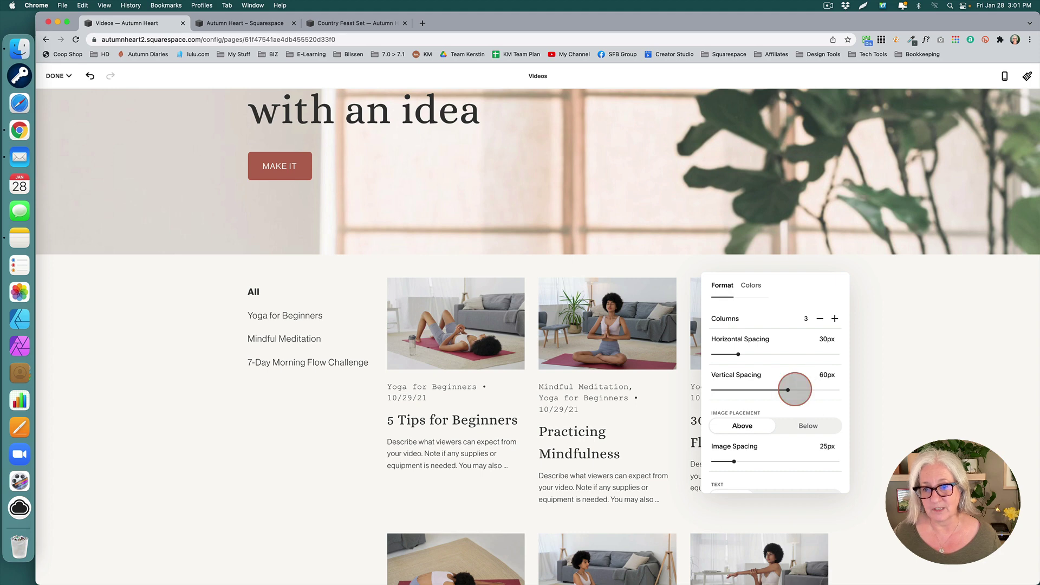
{"action": "left_click", "coordinate": [897, 395]}
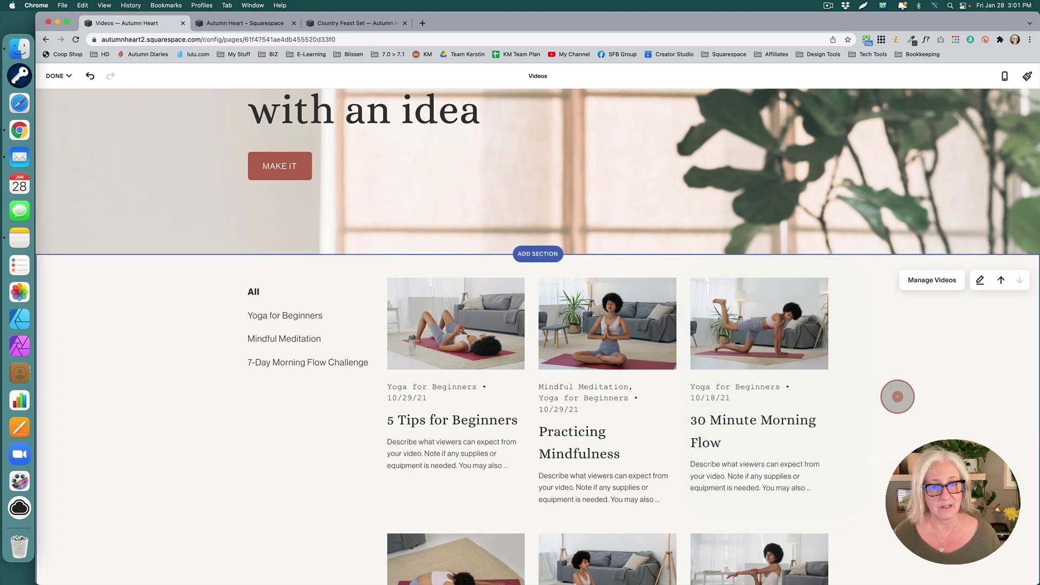
{"action": "scroll", "coordinate": [897, 395], "scroll_direction": "up", "scroll_amount": 4}
{"action": "scroll", "coordinate": [897, 396], "scroll_direction": "down", "scroll_amount": 4}
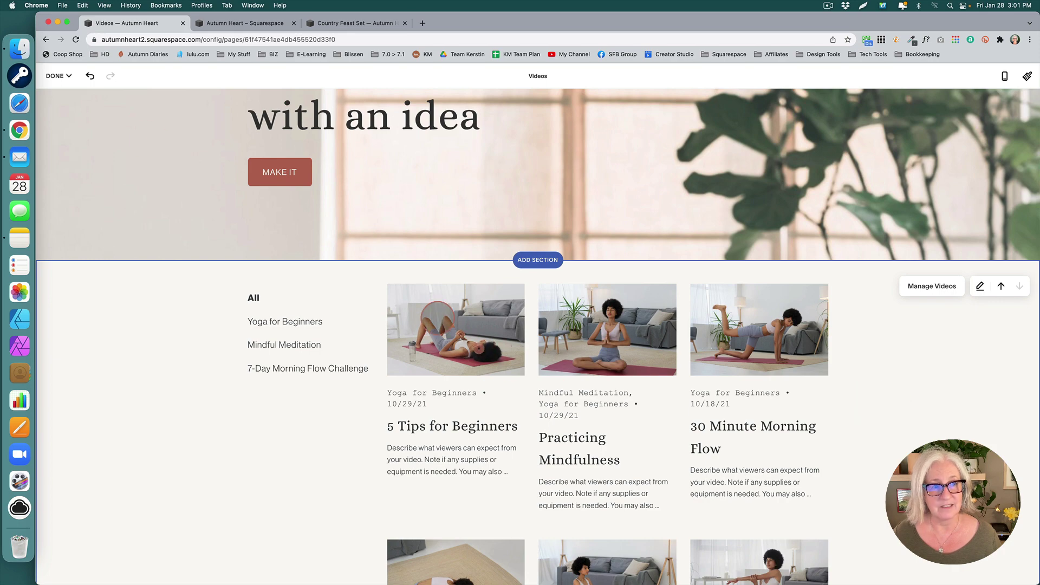
{"action": "left_click", "coordinate": [52, 75]}
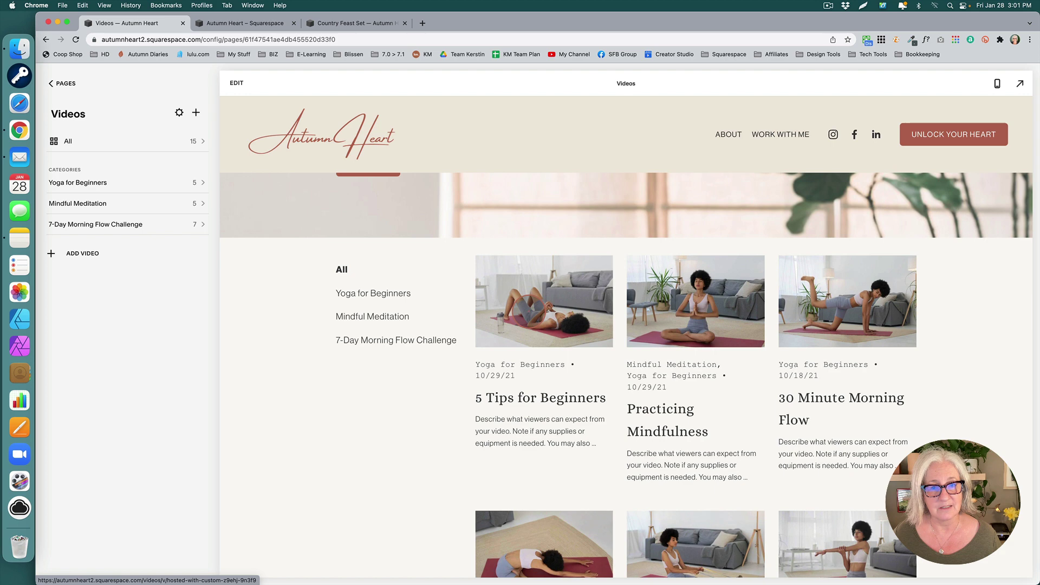
Step: Open the 5 Tips for Beginners video's edit settings and review the add-video options
{"action": "left_click", "coordinate": [523, 304]}
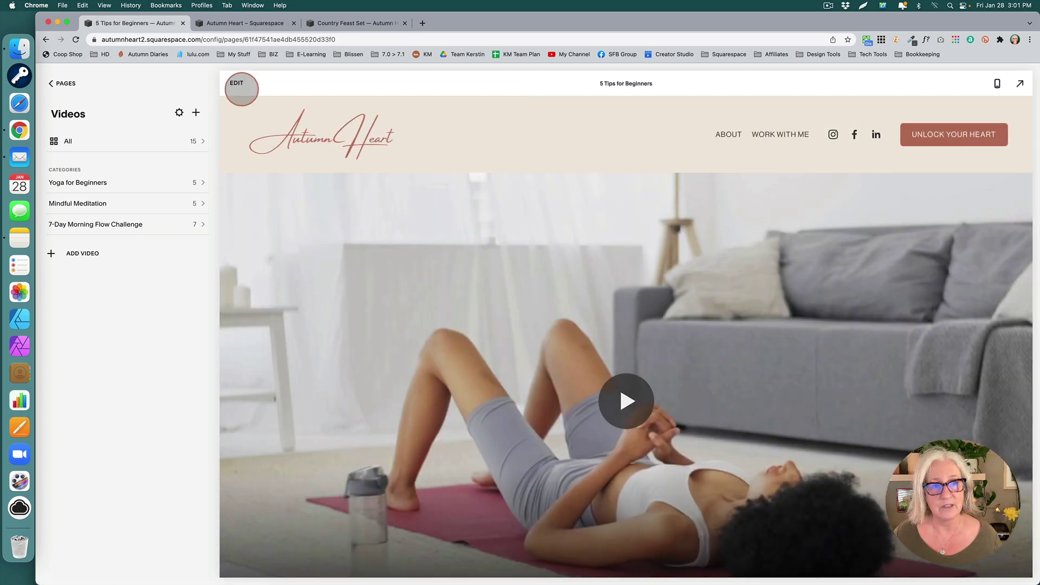
{"action": "left_click", "coordinate": [241, 88]}
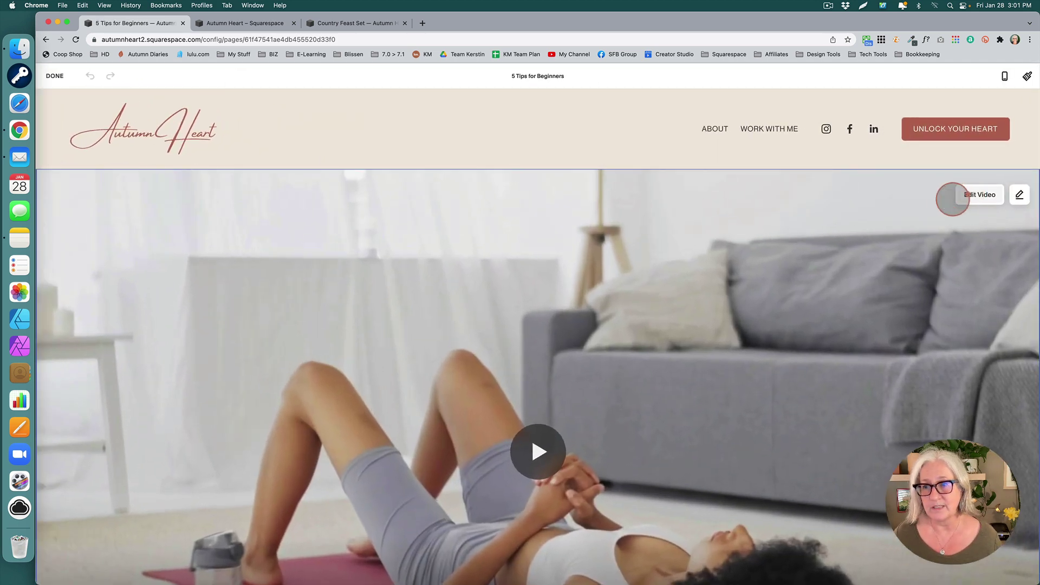
{"action": "left_click", "coordinate": [966, 194]}
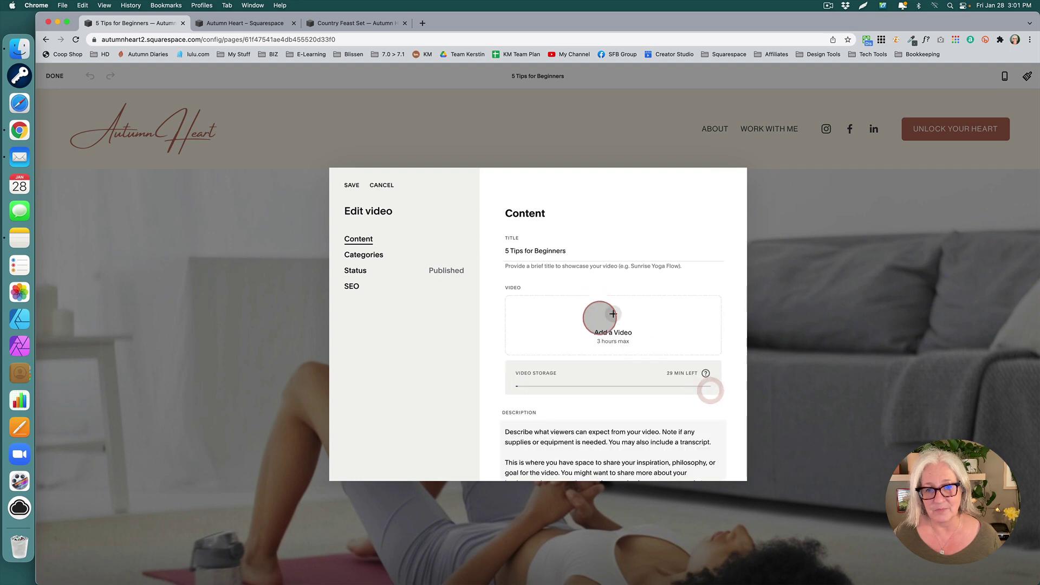
{"action": "left_click", "coordinate": [614, 316]}
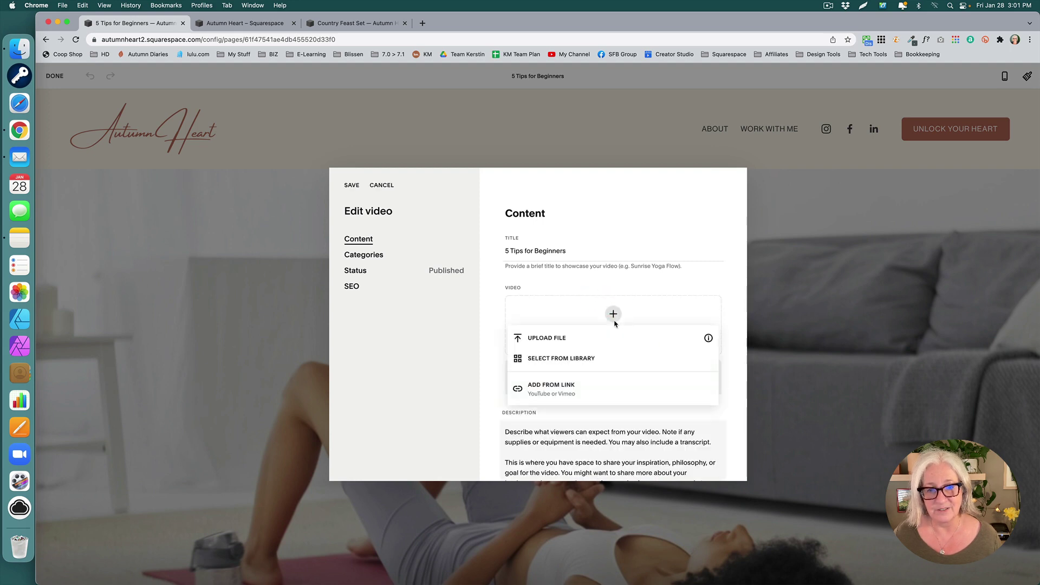
{"action": "left_click", "coordinate": [553, 388]}
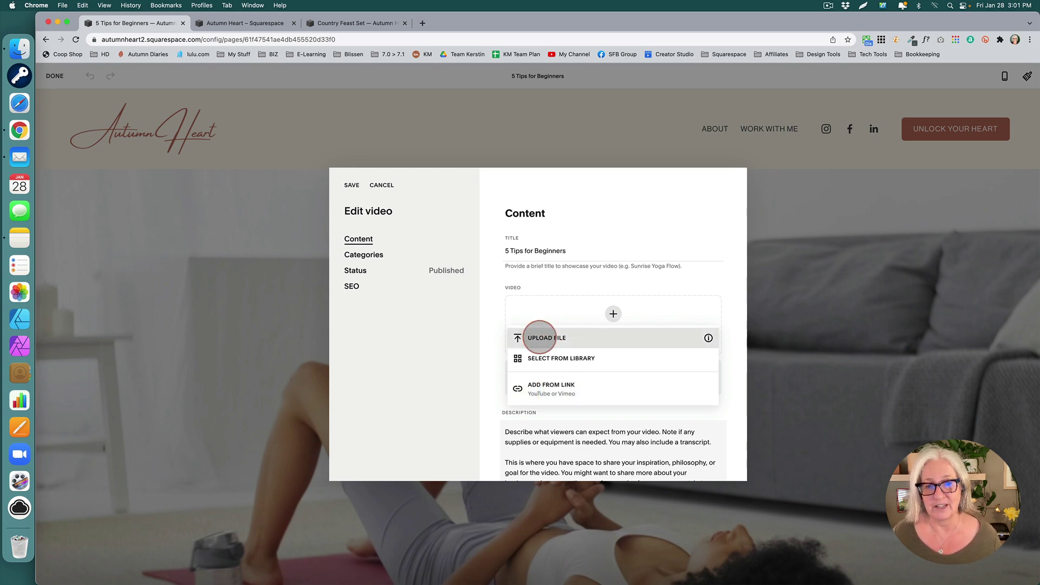
Step: Cancel the video edit, discard the unsaved changes, and exit the editor
{"action": "left_click", "coordinate": [386, 185]}
{"action": "left_click", "coordinate": [386, 186]}
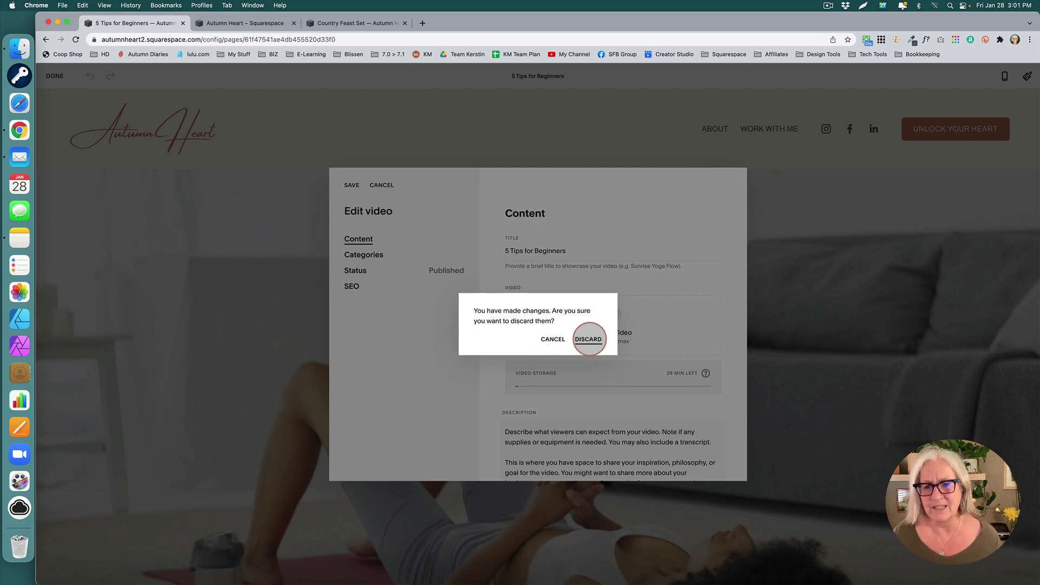
{"action": "left_click", "coordinate": [588, 339]}
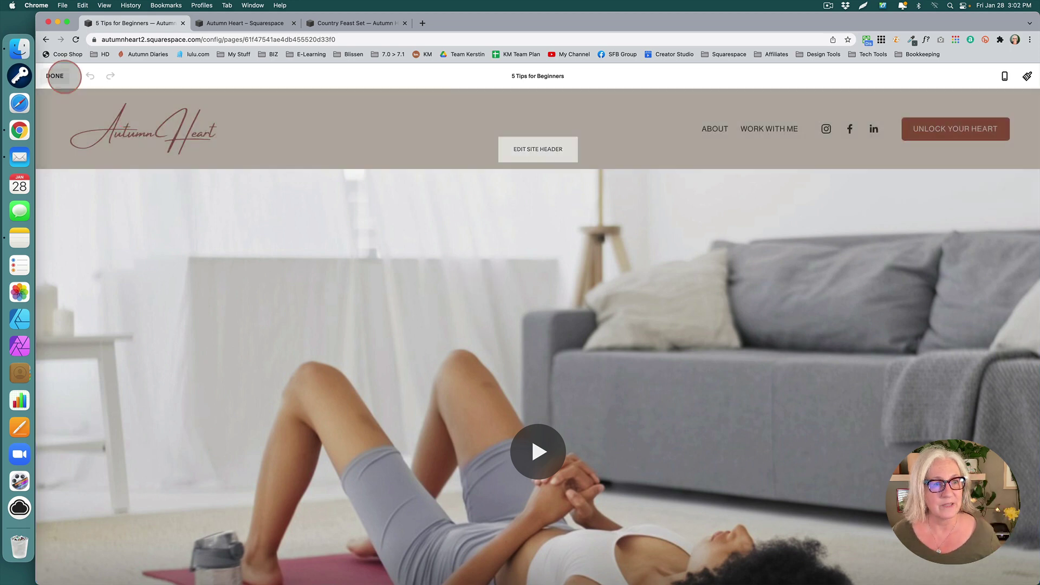
{"action": "left_click", "coordinate": [55, 76]}
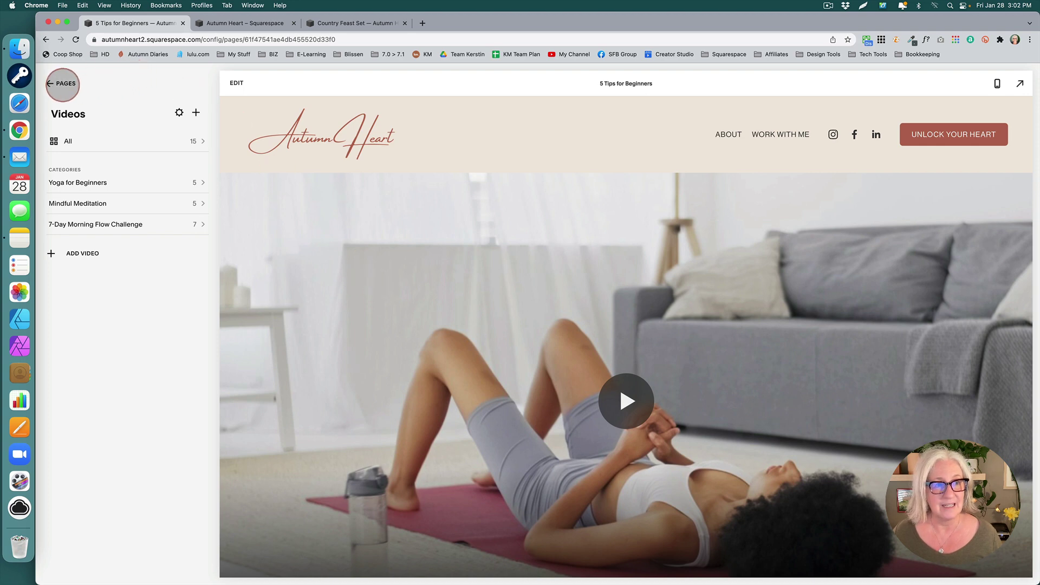
Step: Return to the pages list and open the Videos page under Online Yoga Studio
{"action": "left_click", "coordinate": [62, 85]}
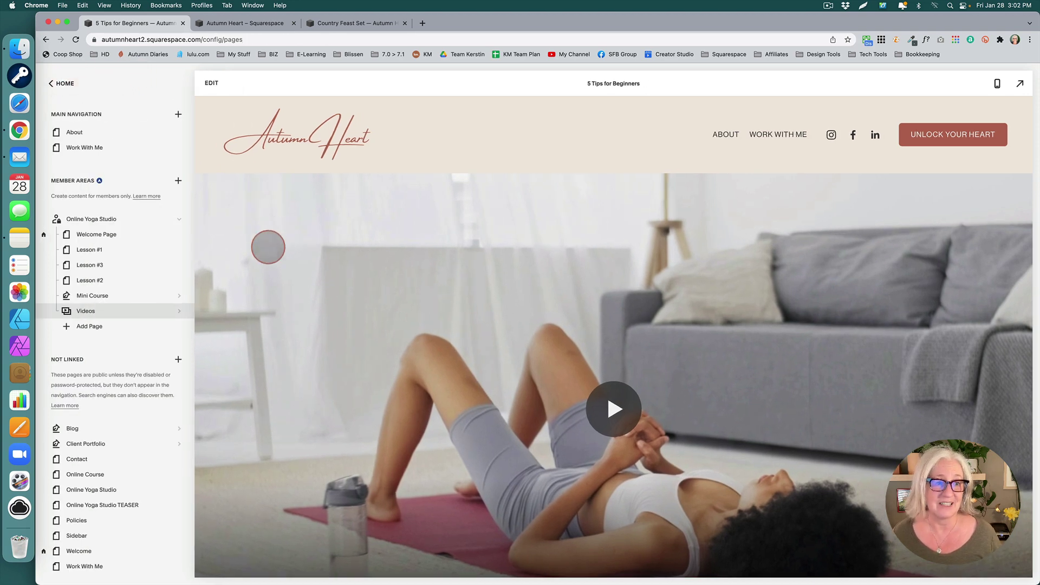
{"action": "scroll", "coordinate": [250, 311], "scroll_direction": "down", "scroll_amount": 10}
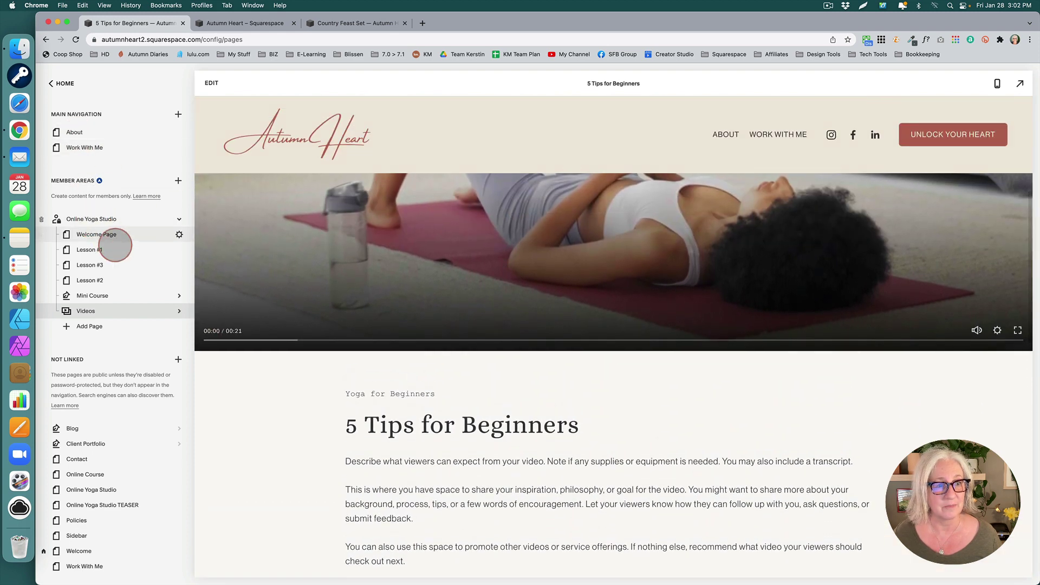
{"action": "mouse_move", "coordinate": [163, 310]}
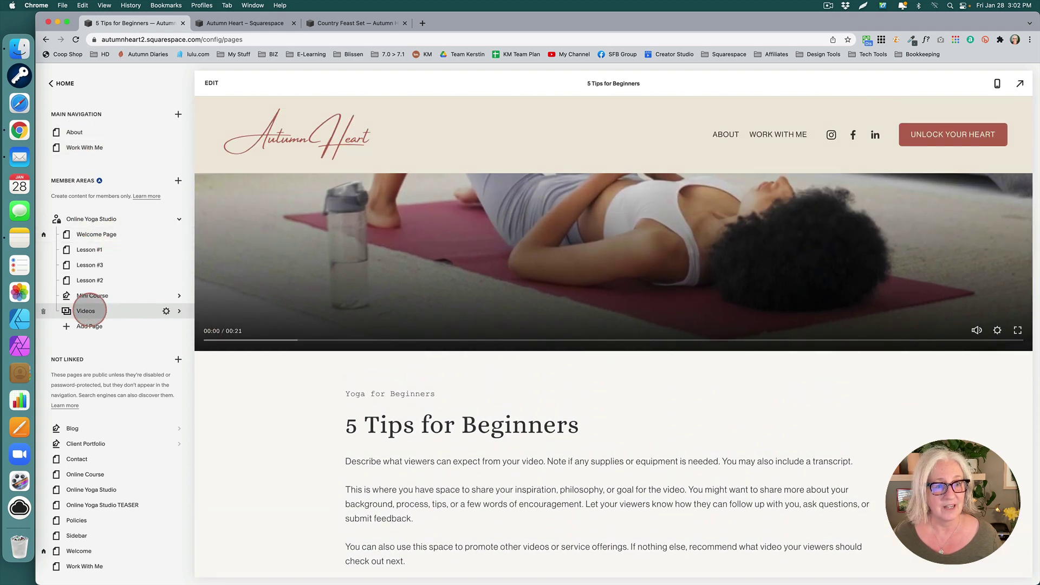
{"action": "left_click", "coordinate": [90, 310]}
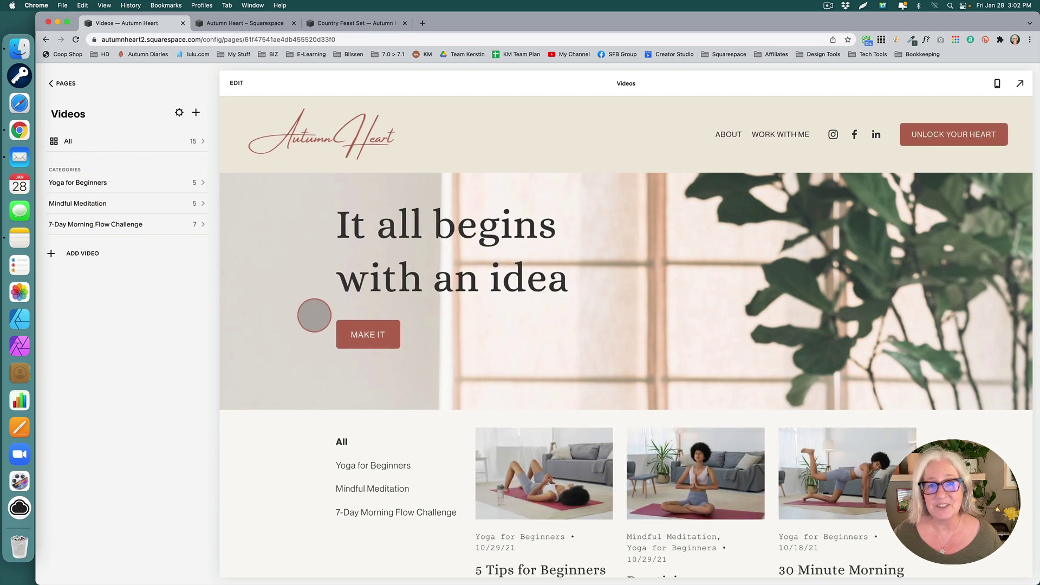
{"action": "scroll", "coordinate": [314, 315], "scroll_direction": "down", "scroll_amount": 5}
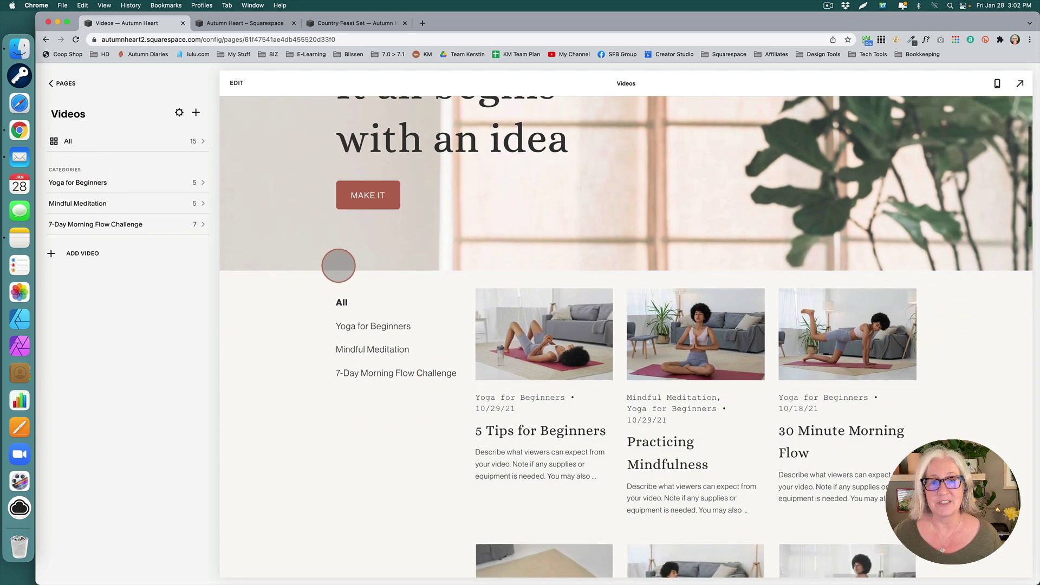
{"action": "scroll", "coordinate": [336, 265], "scroll_direction": "up", "scroll_amount": 3}
{"action": "scroll", "coordinate": [311, 256], "scroll_direction": "up", "scroll_amount": 2}
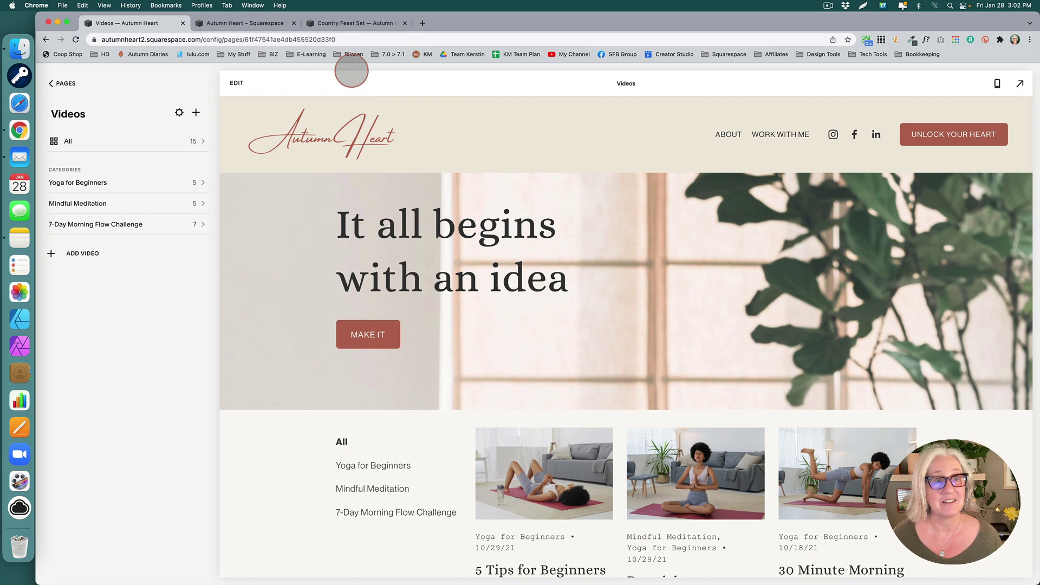
Step: In the Autumn Heart email campaign, open the coffee image editor and close it unchanged
{"action": "left_click", "coordinate": [242, 23]}
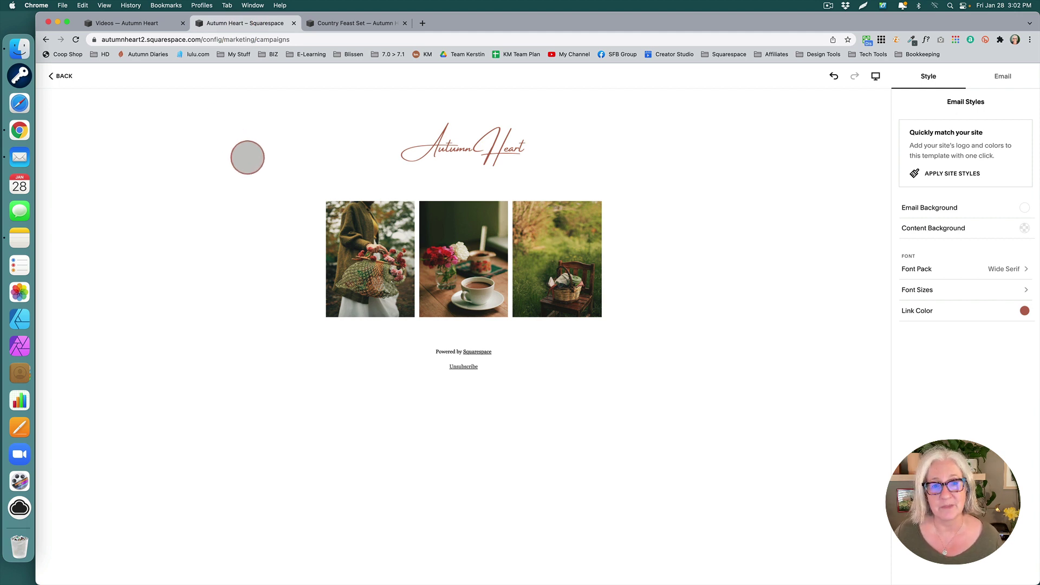
{"action": "mouse_move", "coordinate": [546, 249]}
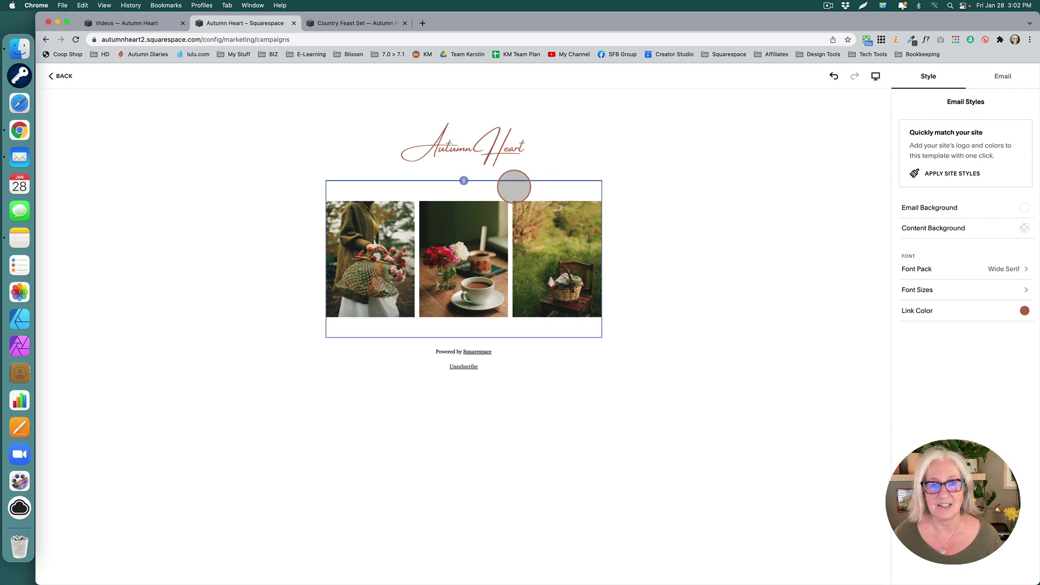
{"action": "left_click", "coordinate": [467, 211]}
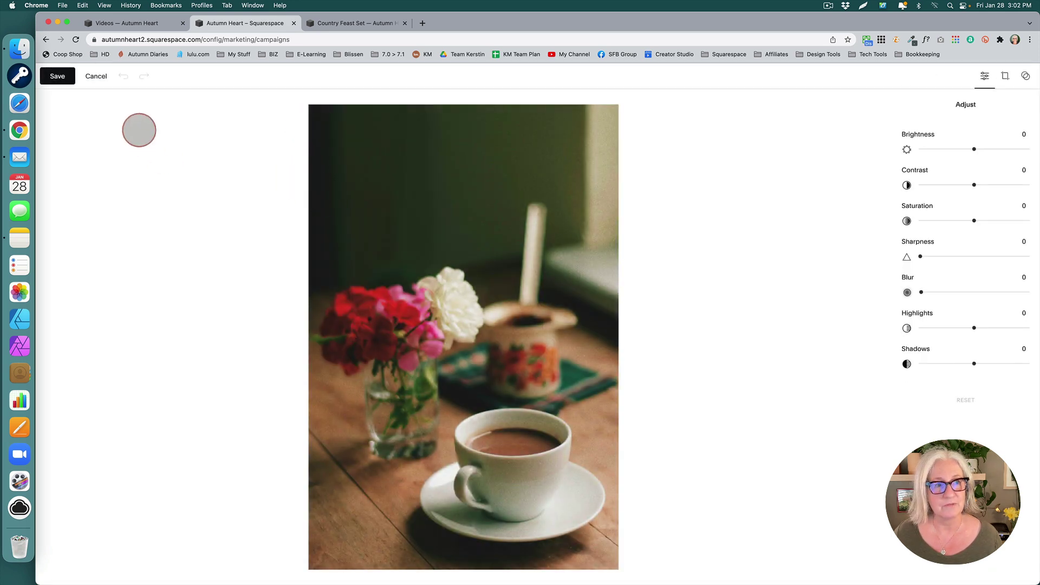
{"action": "left_click", "coordinate": [96, 76]}
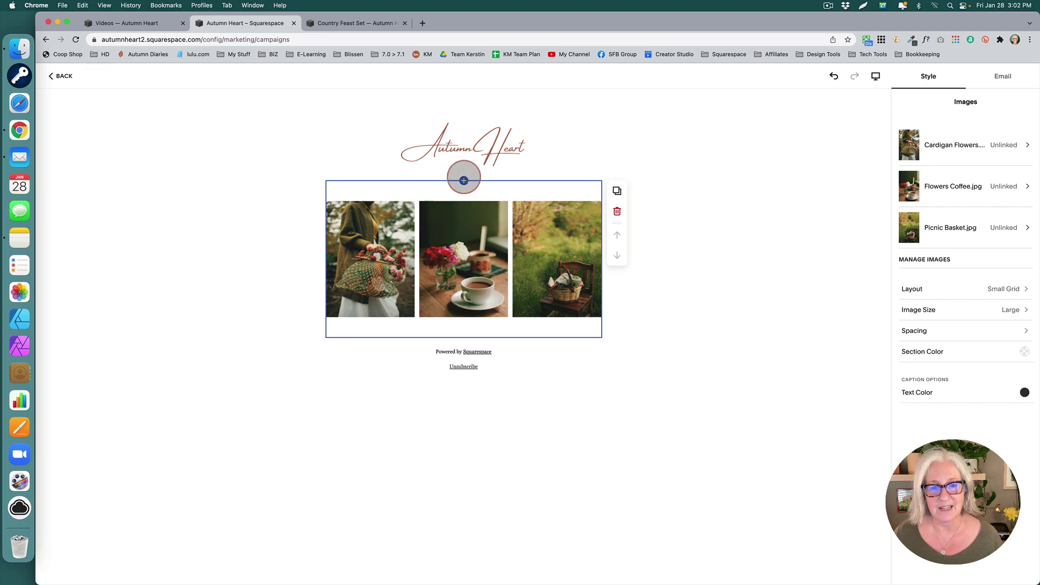
{"action": "left_click", "coordinate": [464, 180]}
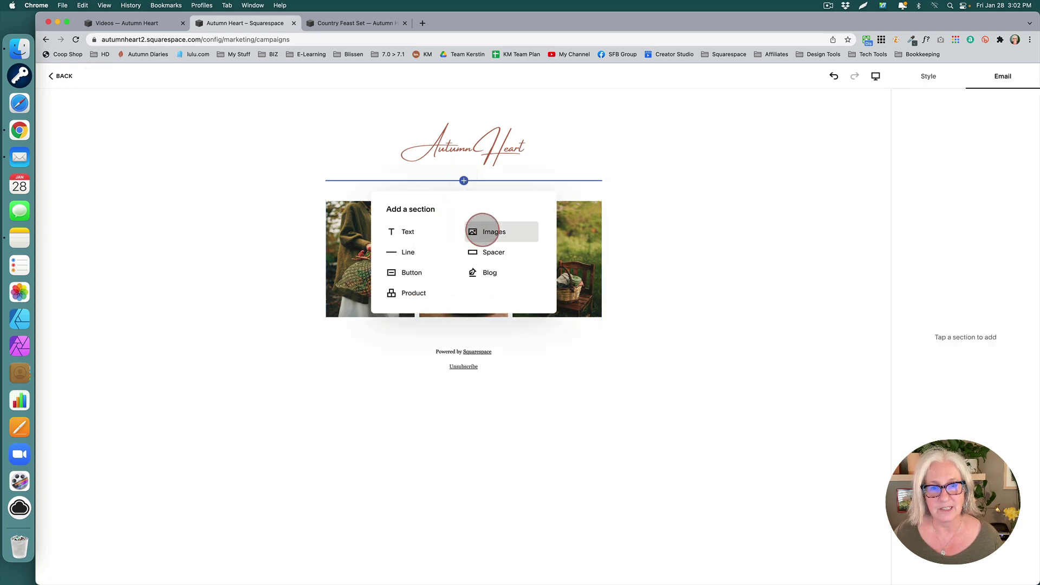
{"action": "left_click", "coordinate": [481, 232]}
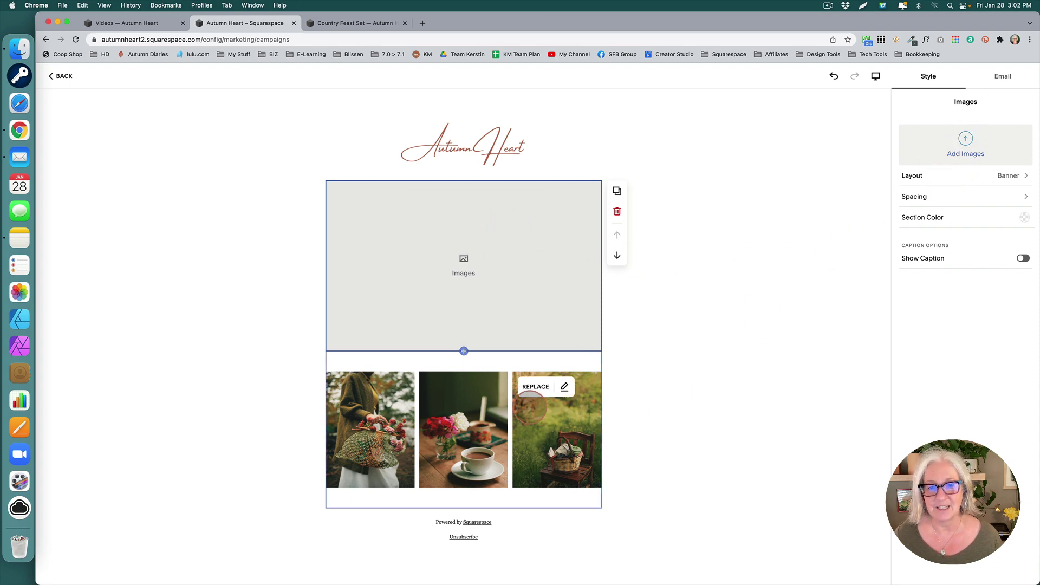
{"action": "mouse_move", "coordinate": [470, 387]}
{"action": "left_click", "coordinate": [497, 364]}
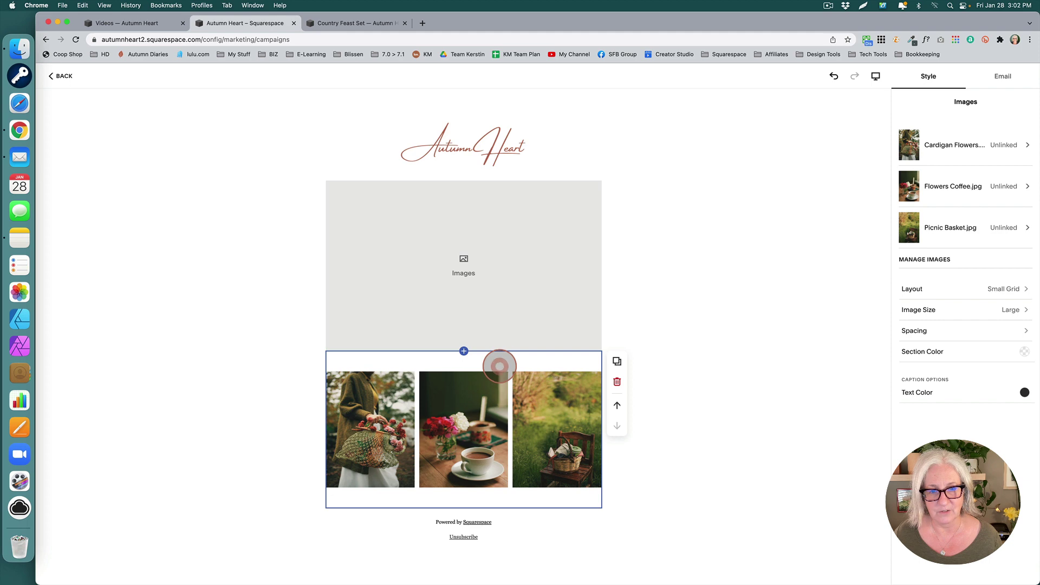
{"action": "left_click", "coordinate": [489, 227]}
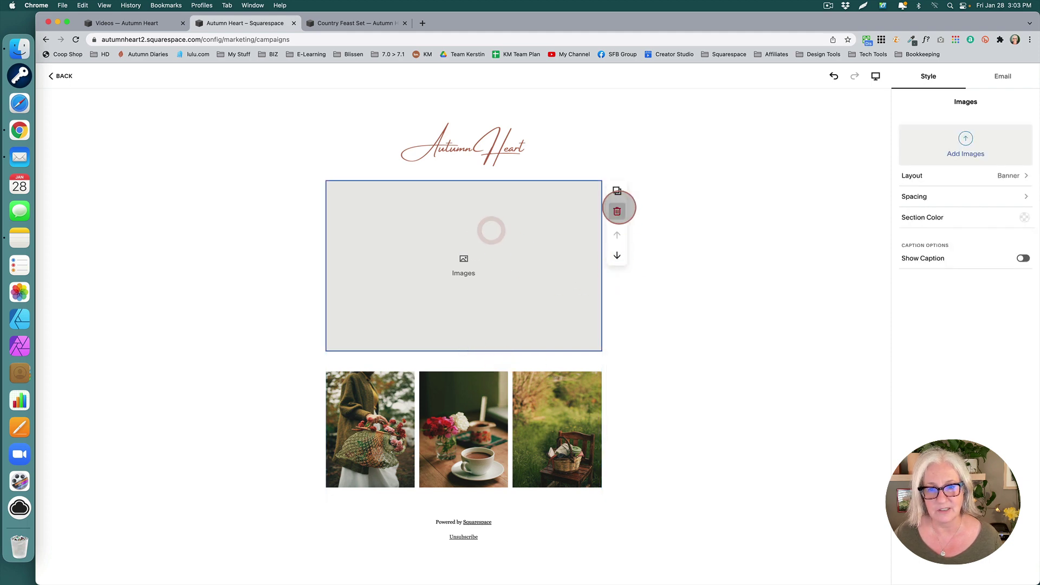
{"action": "left_click", "coordinate": [618, 210]}
{"action": "left_click", "coordinate": [480, 194]}
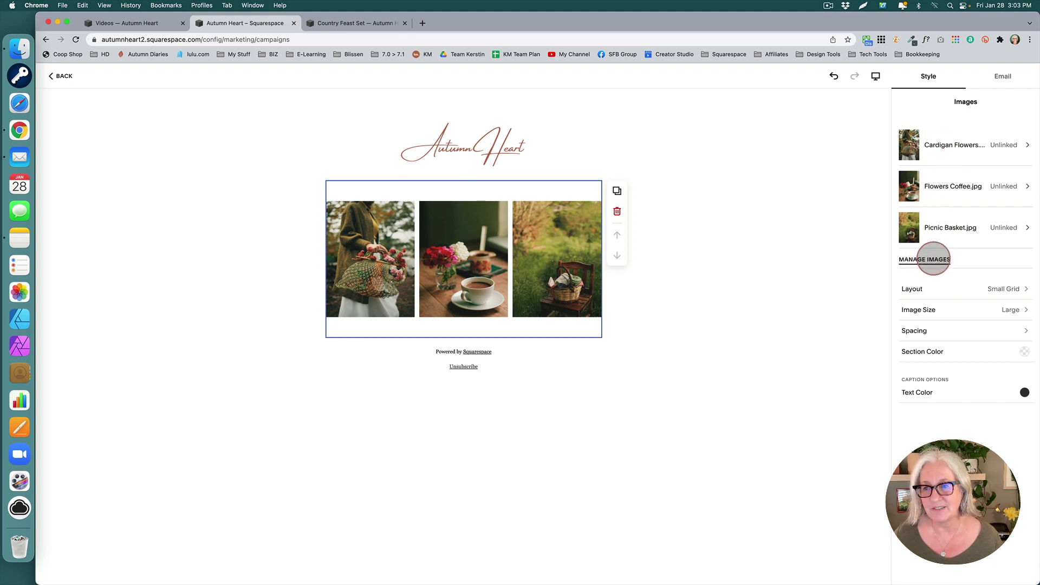
Step: Try the Banner layout for the email images, then revert to Small Grid
{"action": "left_click", "coordinate": [931, 260]}
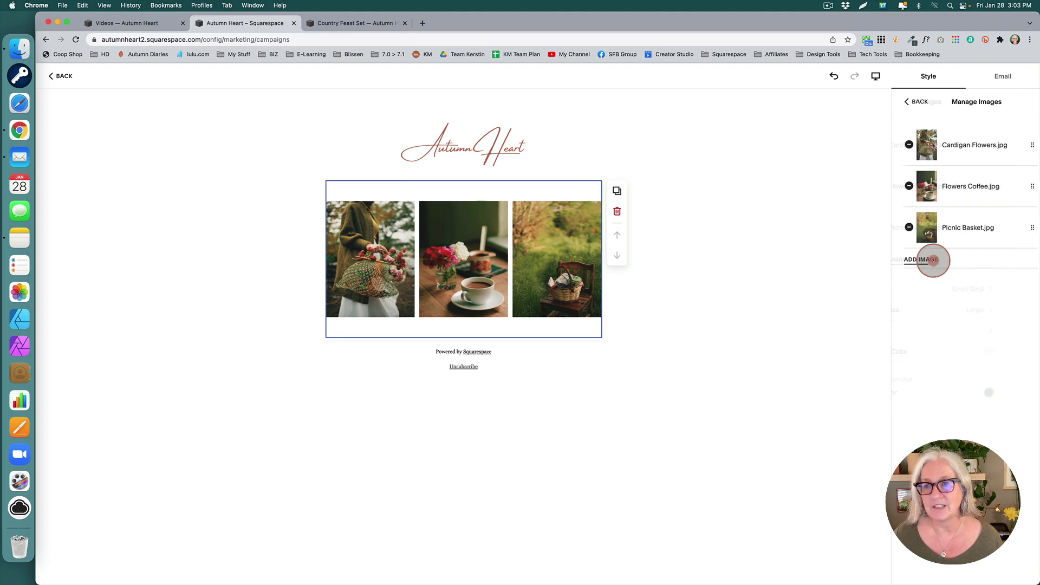
{"action": "left_click", "coordinate": [910, 101]}
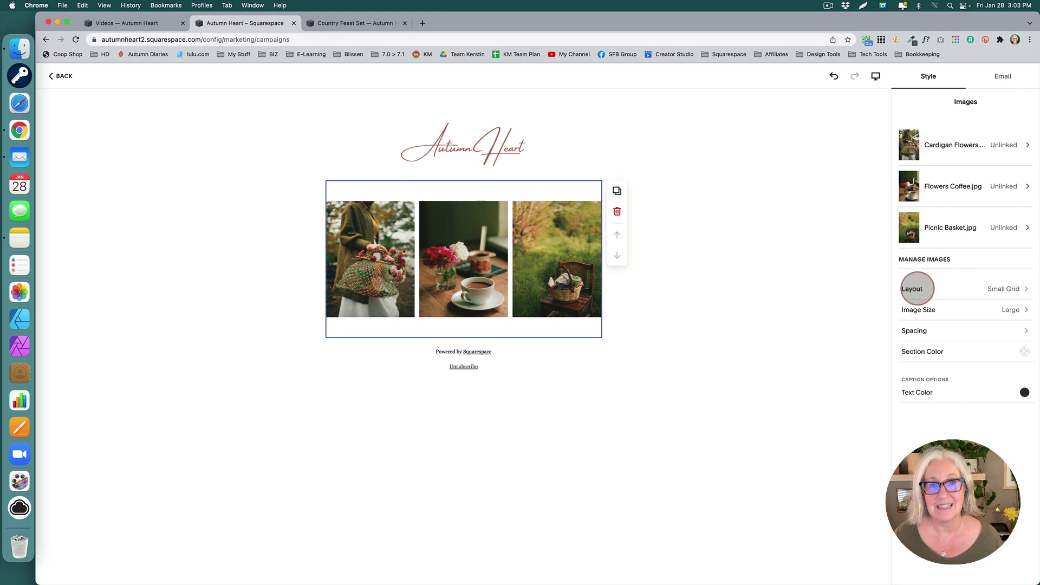
{"action": "left_click", "coordinate": [917, 289]}
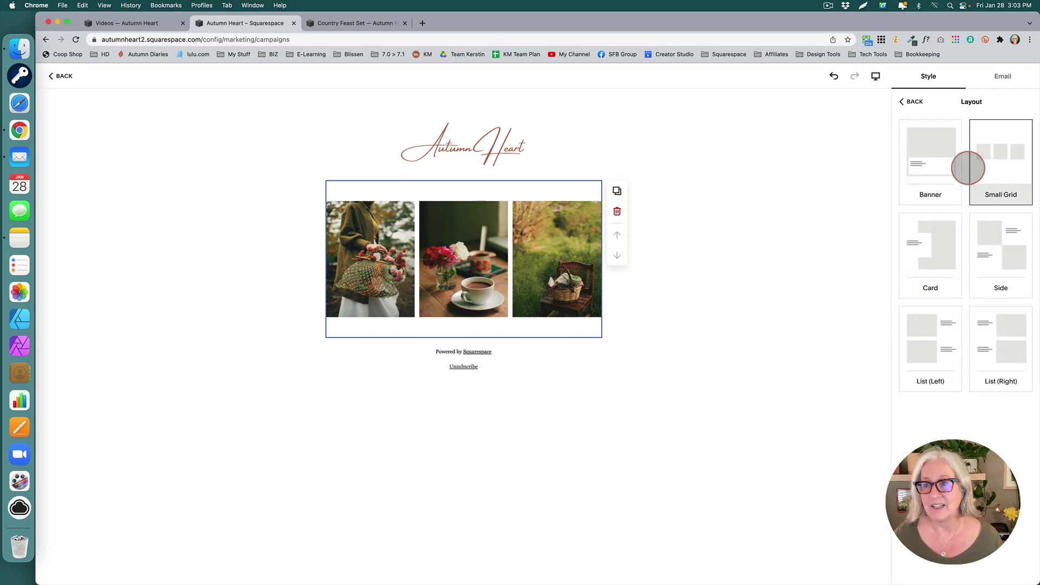
{"action": "left_click", "coordinate": [940, 160]}
{"action": "scroll", "coordinate": [702, 318], "scroll_direction": "down", "scroll_amount": 3}
{"action": "scroll", "coordinate": [701, 315], "scroll_direction": "down", "scroll_amount": 3}
{"action": "scroll", "coordinate": [758, 271], "scroll_direction": "up", "scroll_amount": 4}
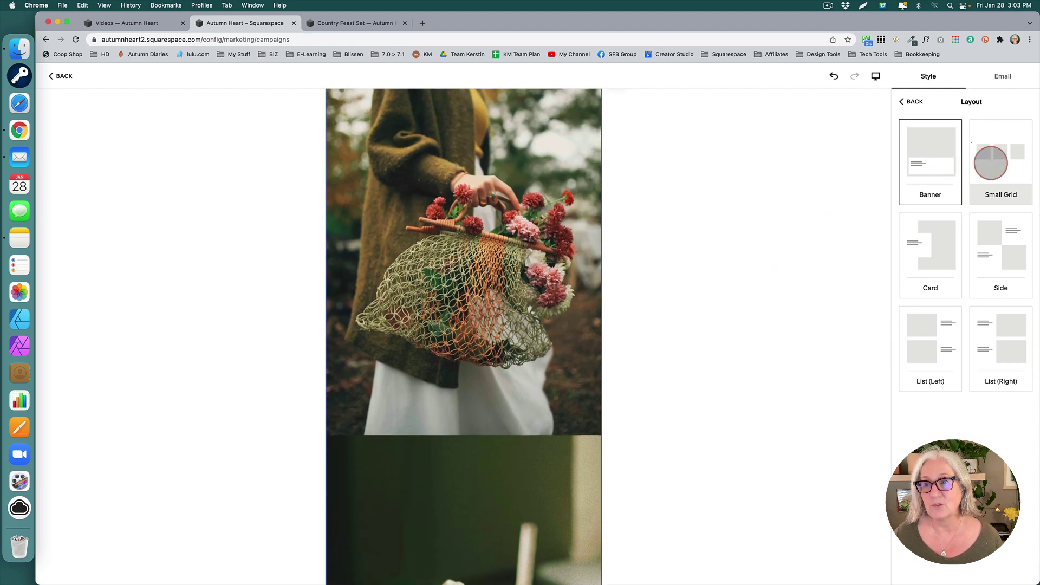
{"action": "left_click", "coordinate": [991, 163]}
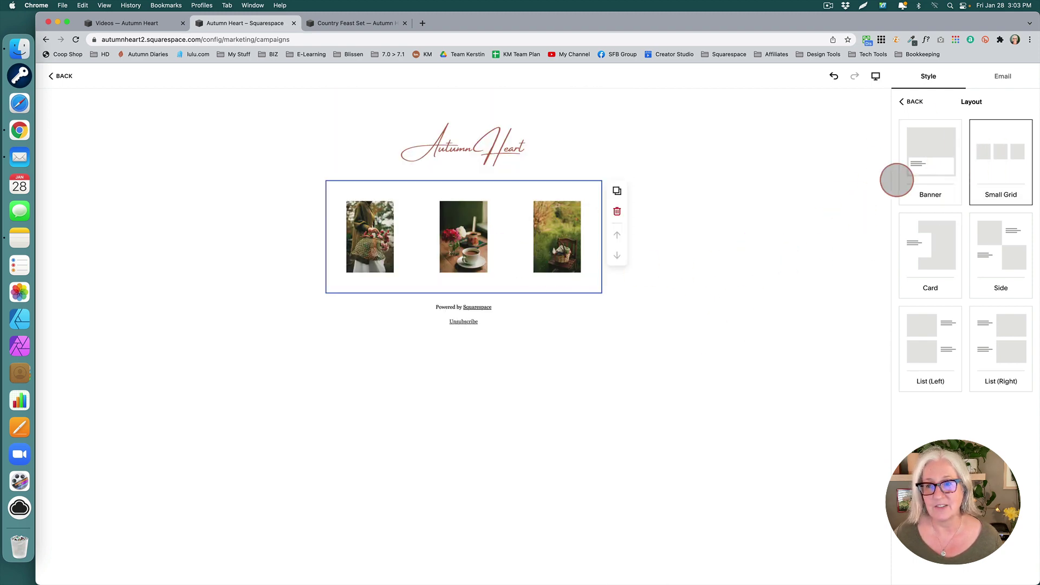
{"action": "left_click", "coordinate": [911, 101]}
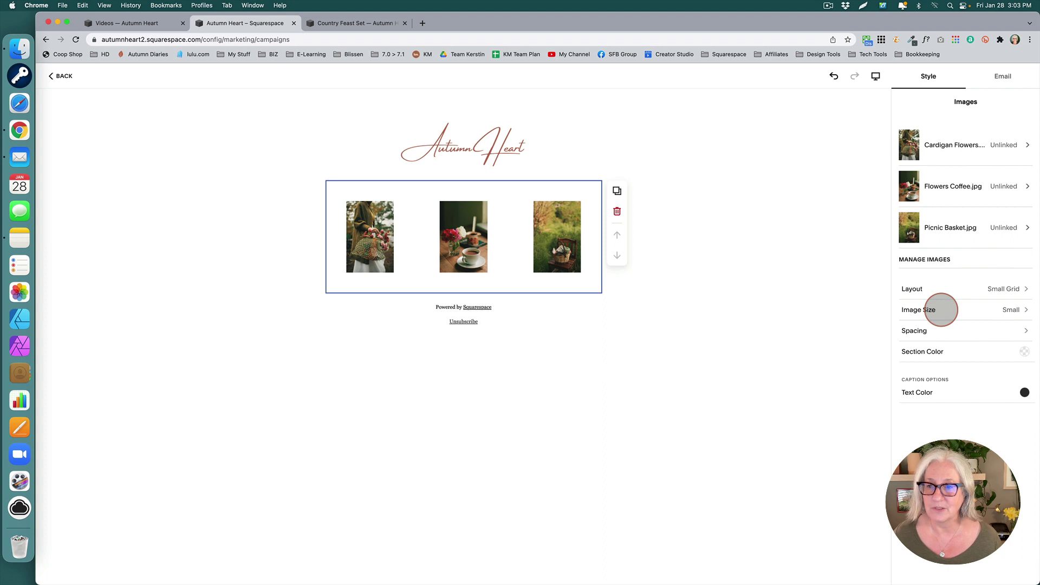
Step: Set the gallery Image Size to L, review spacing options, and deselect the block
{"action": "left_click", "coordinate": [941, 310]}
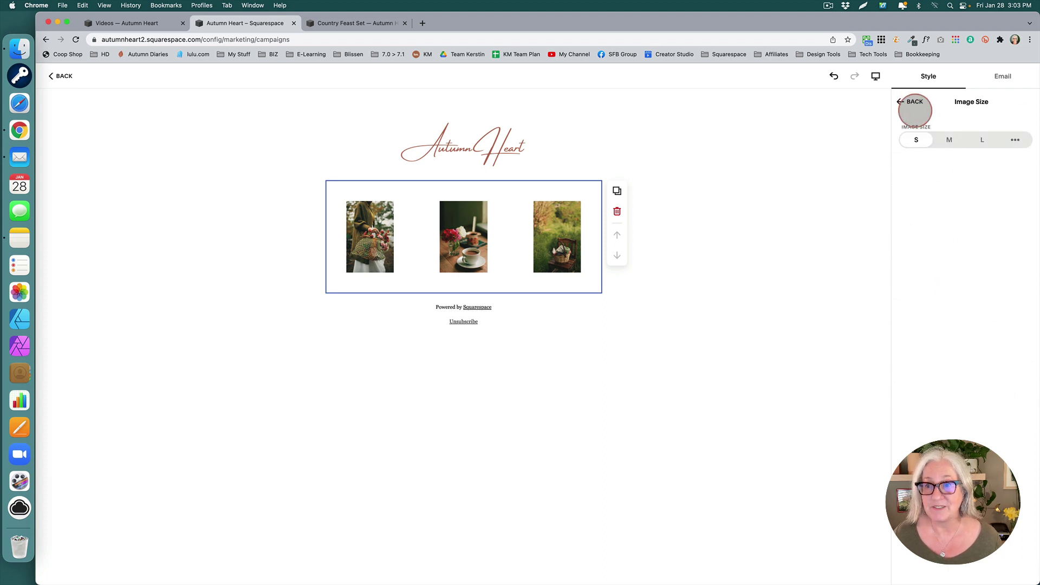
{"action": "left_click", "coordinate": [981, 140]}
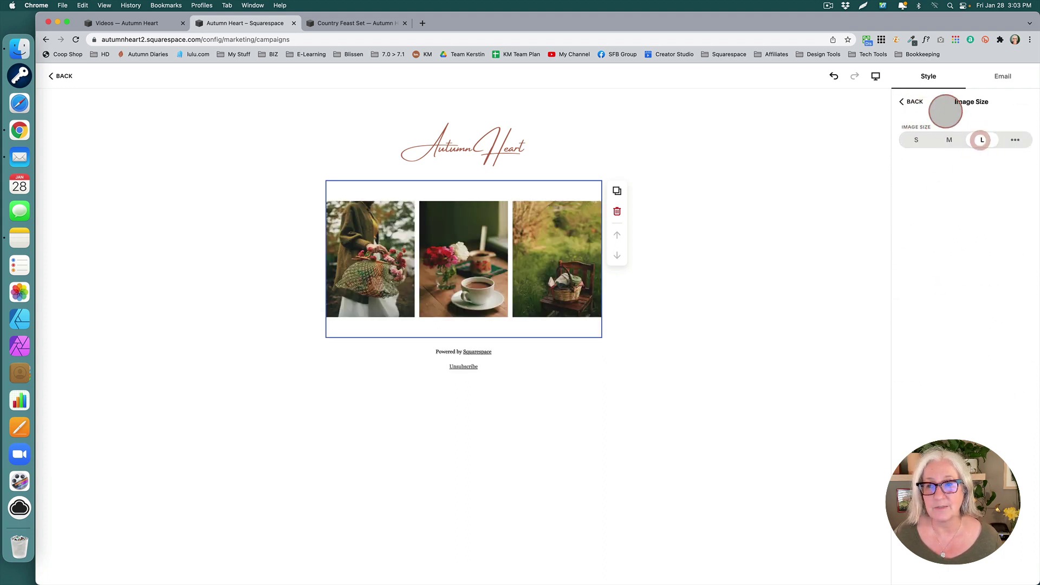
{"action": "left_click", "coordinate": [912, 101]}
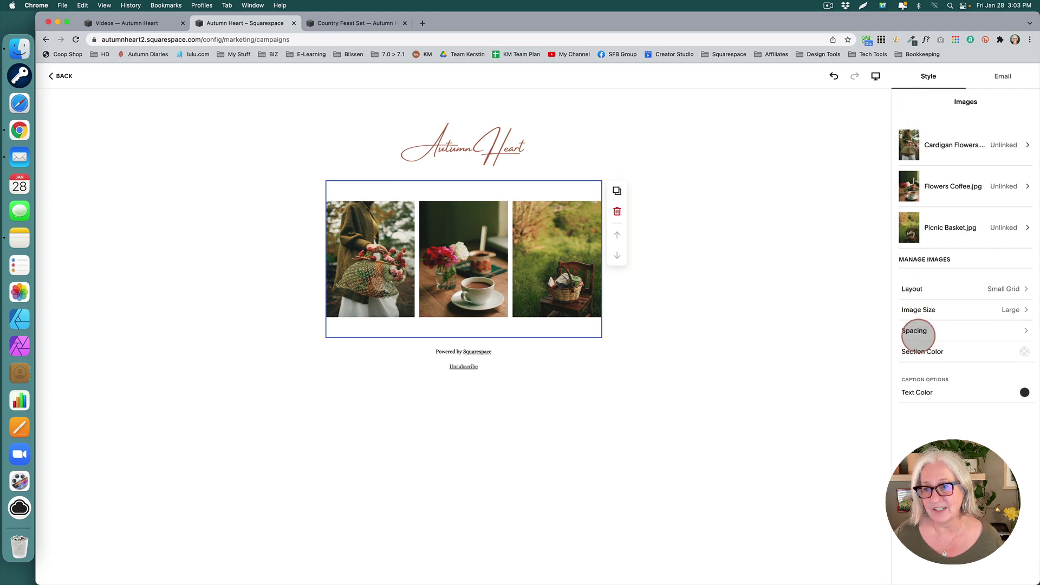
{"action": "left_click", "coordinate": [914, 332]}
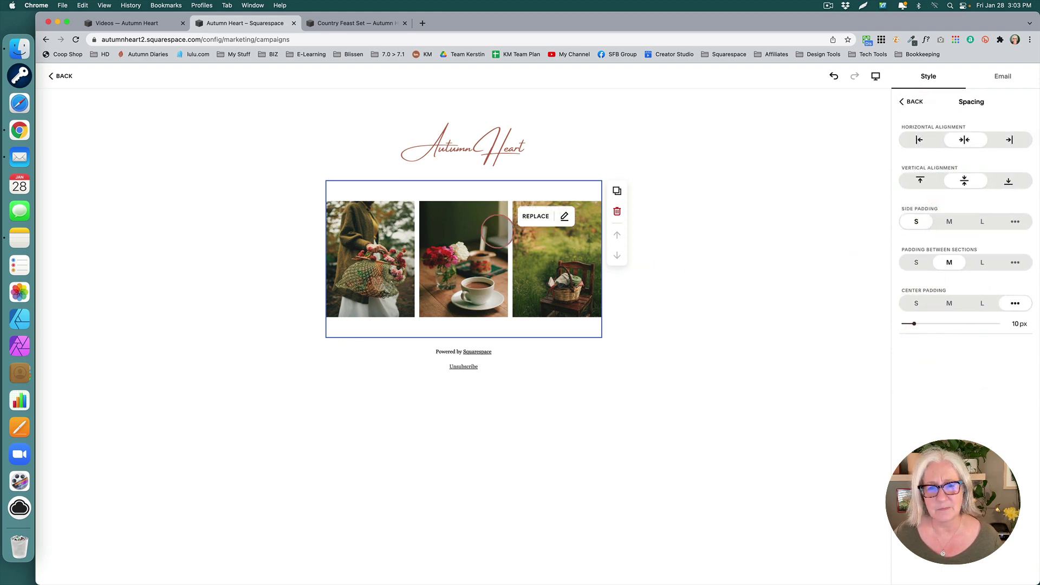
{"action": "left_click", "coordinate": [724, 297]}
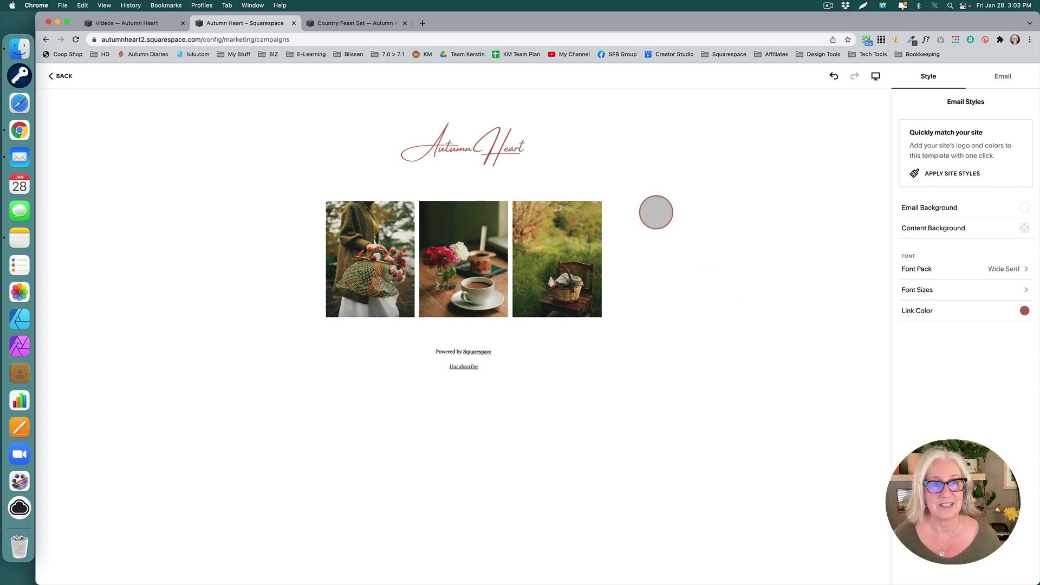
{"action": "left_click", "coordinate": [364, 23]}
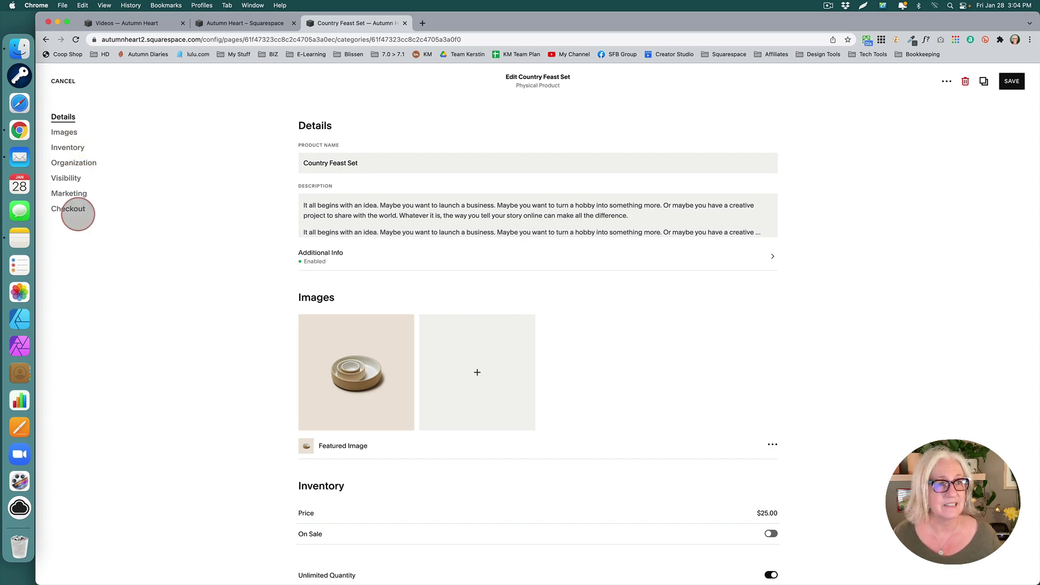
{"action": "left_click", "coordinate": [69, 162]}
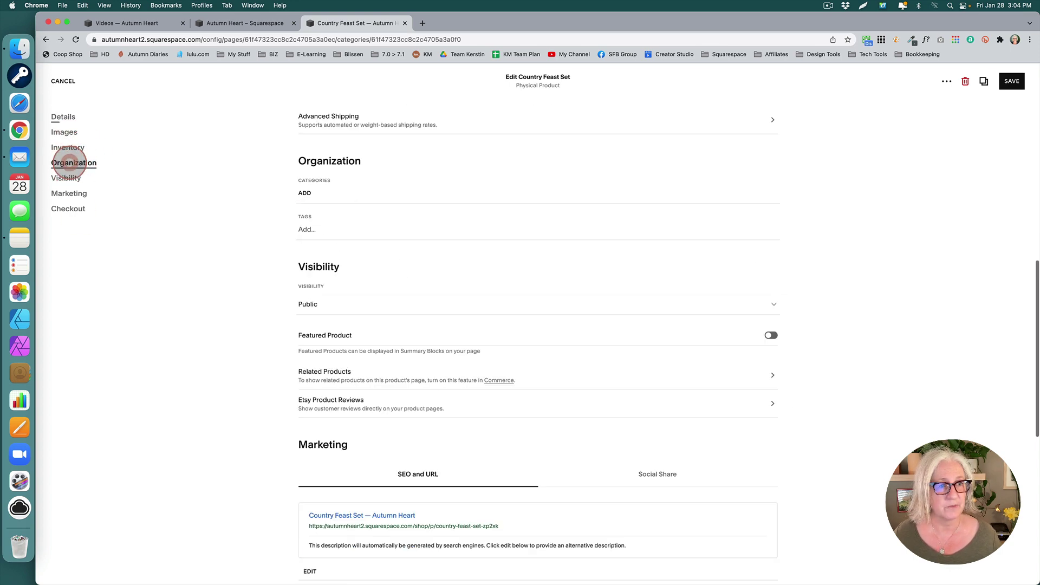
{"action": "left_click", "coordinate": [69, 194]}
{"action": "left_click", "coordinate": [68, 209]}
{"action": "scroll", "coordinate": [148, 179], "scroll_direction": "up", "scroll_amount": 20}
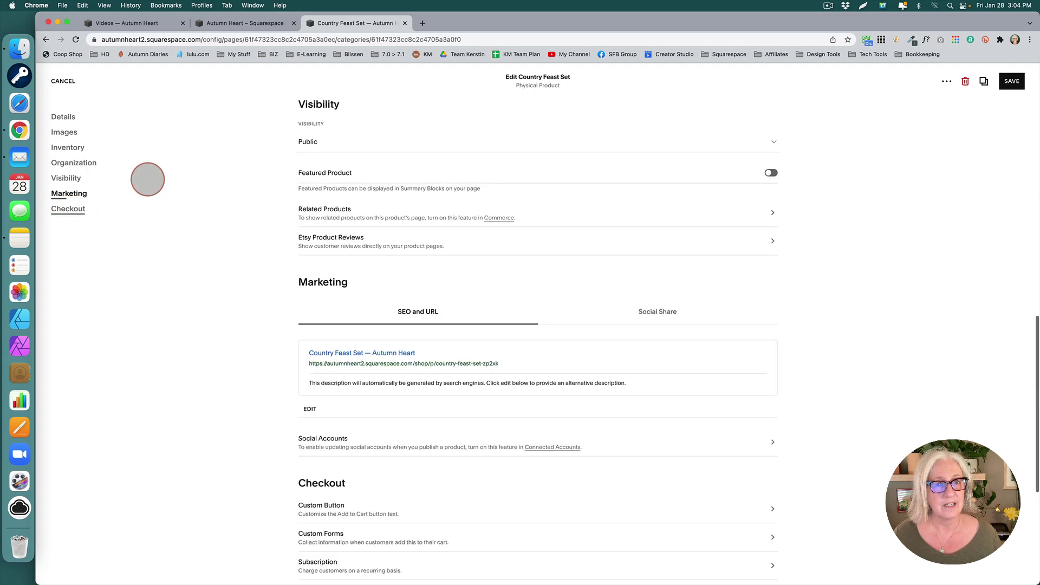
{"action": "scroll", "coordinate": [217, 193], "scroll_direction": "down", "scroll_amount": 10}
{"action": "scroll", "coordinate": [217, 194], "scroll_direction": "down", "scroll_amount": 10}
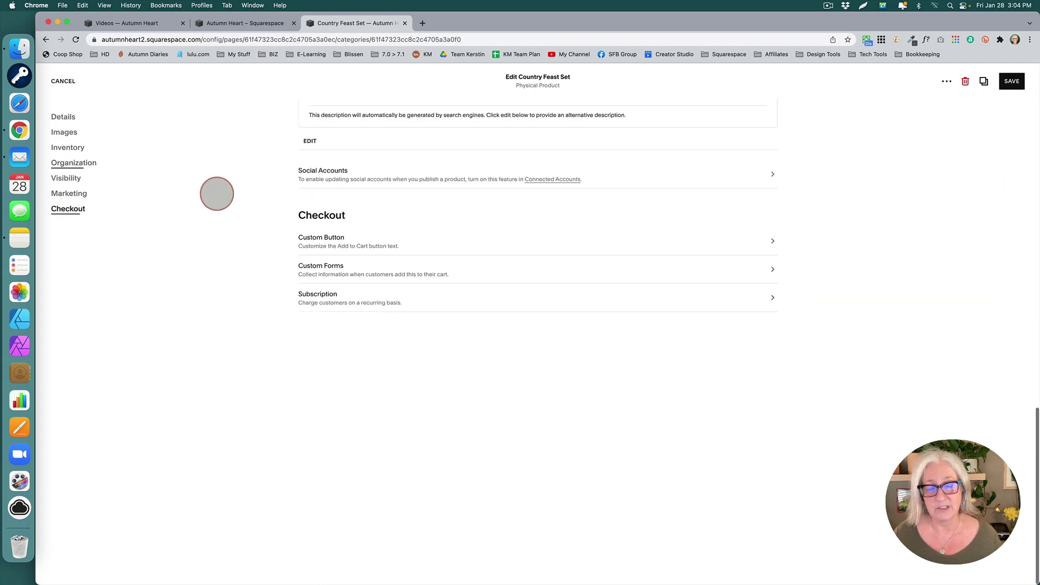
{"action": "scroll", "coordinate": [217, 193], "scroll_direction": "up", "scroll_amount": 20}
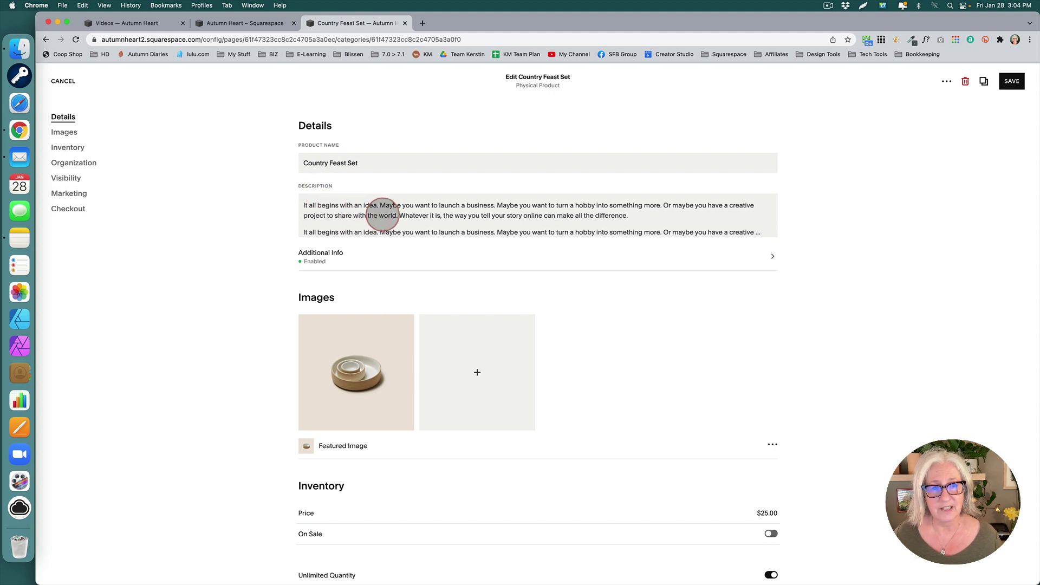
{"action": "left_click", "coordinate": [383, 215]}
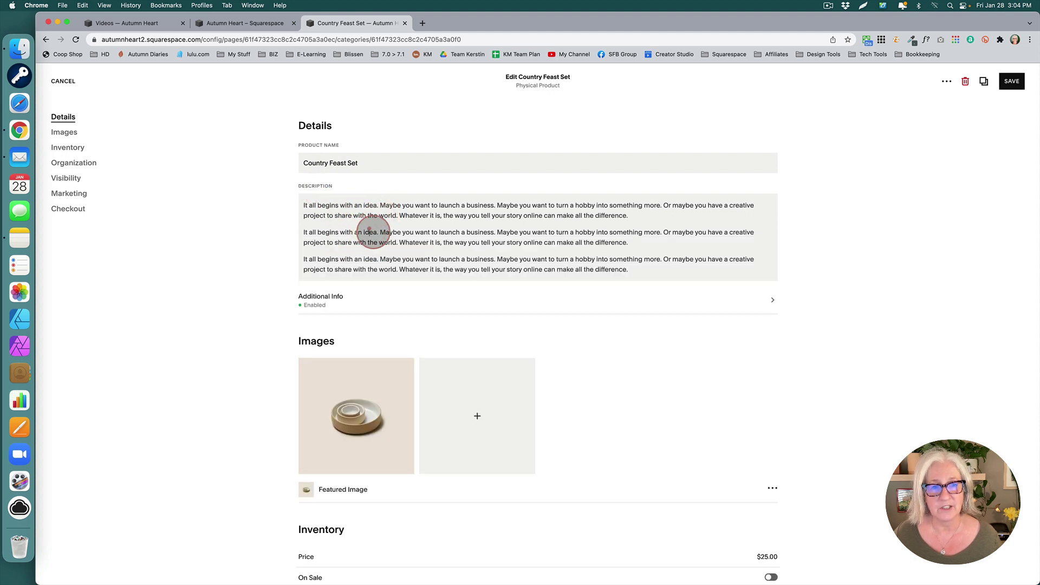
{"action": "left_click_drag", "start_coordinate": [336, 226], "coordinate": [406, 274]}
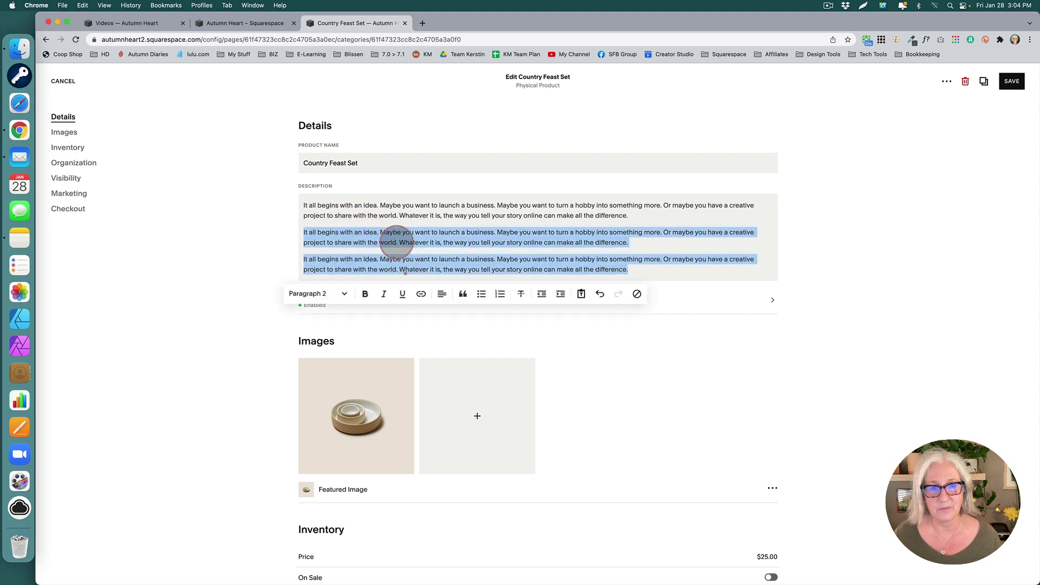
{"action": "left_click", "coordinate": [397, 242]}
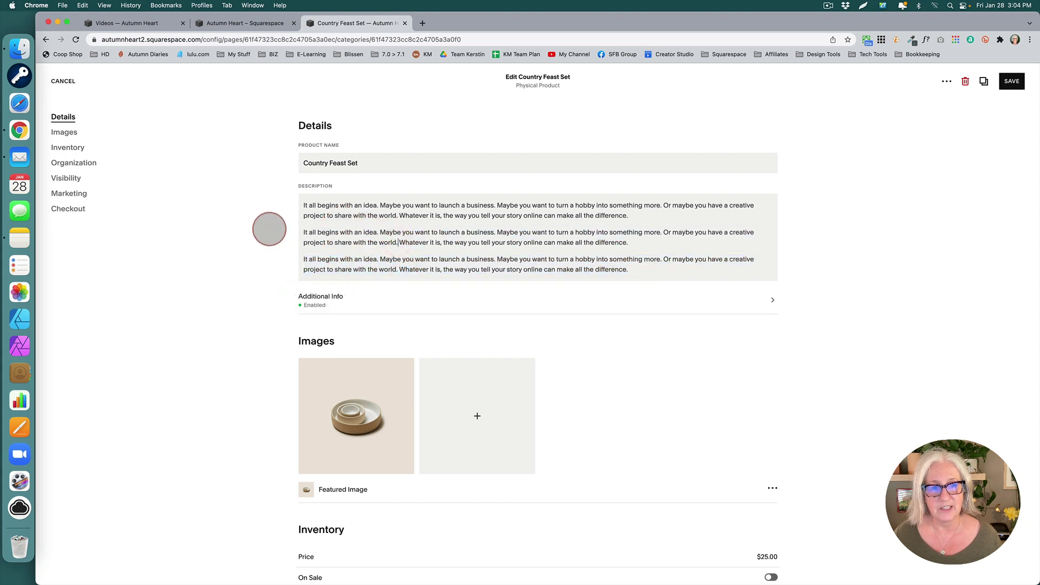
{"action": "left_click", "coordinate": [269, 228]}
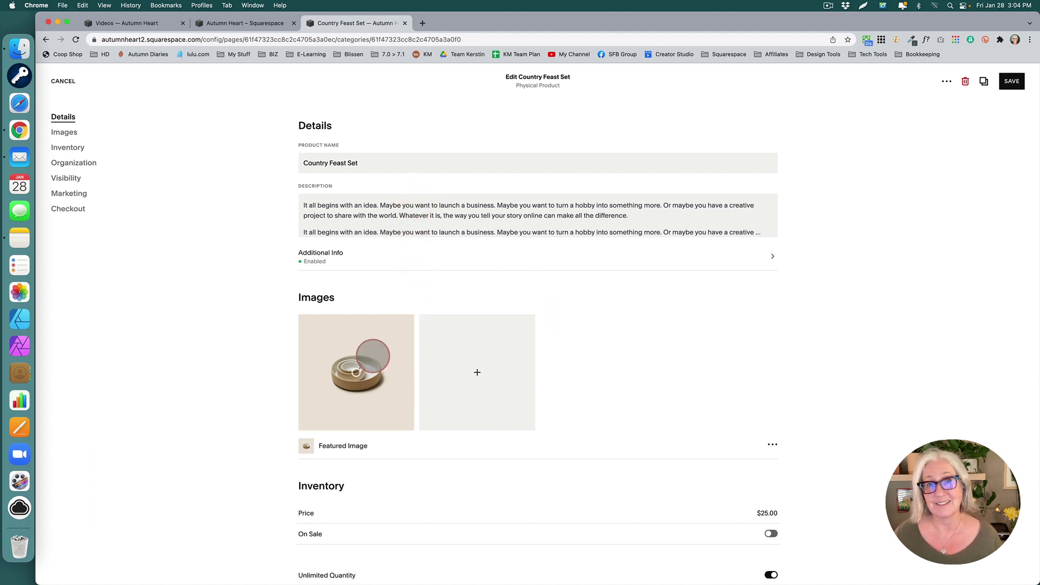
{"action": "left_click", "coordinate": [478, 215]}
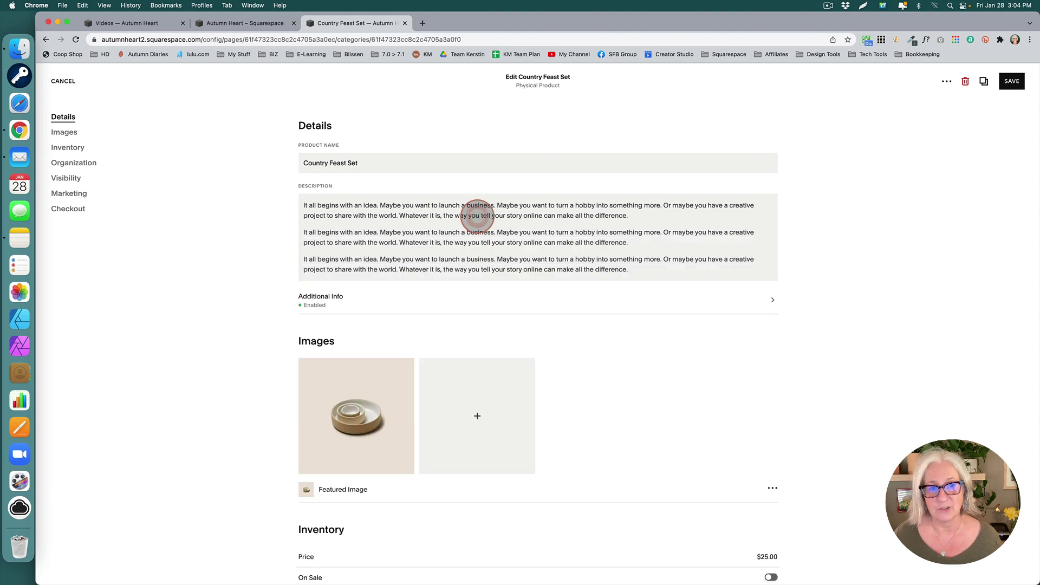
{"action": "left_click", "coordinate": [183, 260]}
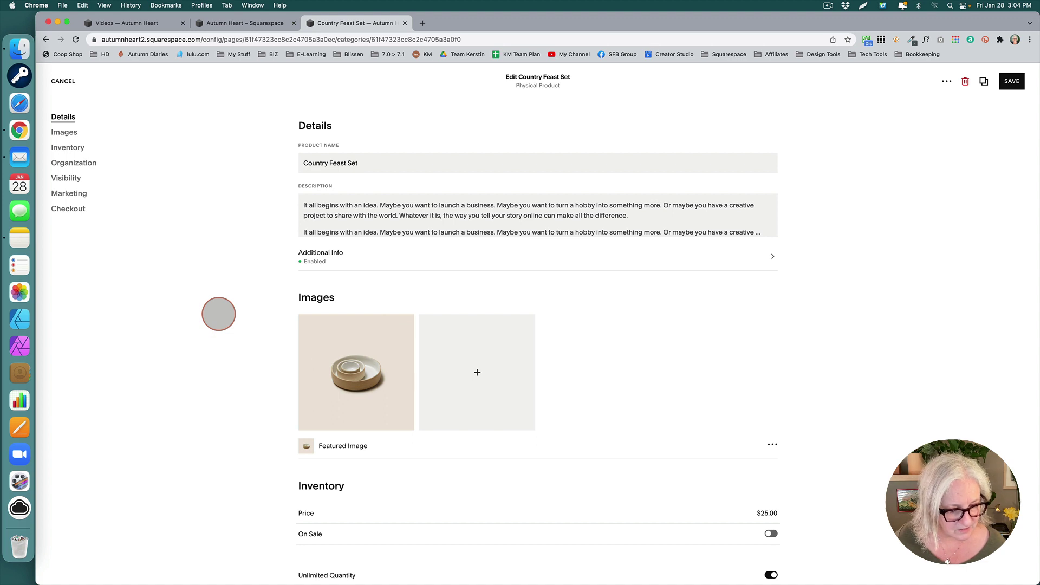
{"action": "scroll", "coordinate": [219, 314], "scroll_direction": "down", "scroll_amount": 12}
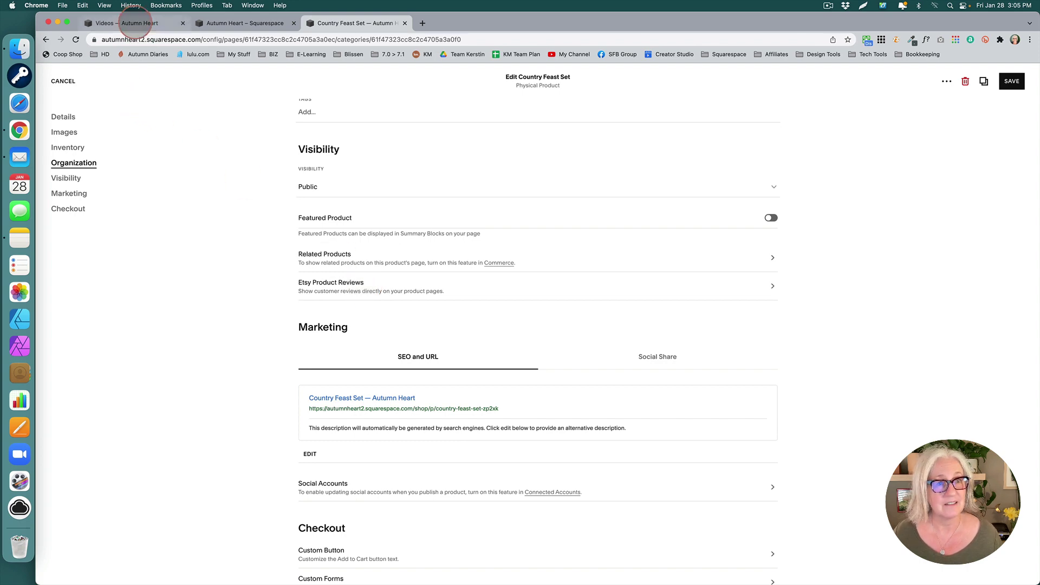
Step: Switch to the Videos — Autumn Heart tab and scroll down to the video grid
{"action": "left_click", "coordinate": [135, 23]}
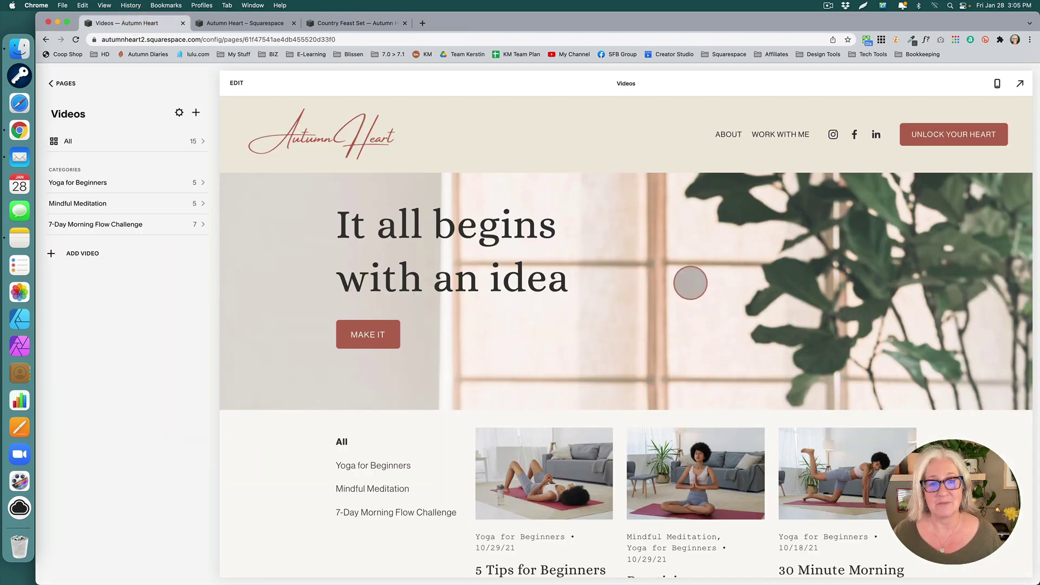
{"action": "scroll", "coordinate": [690, 283], "scroll_direction": "down", "scroll_amount": 2}
{"action": "scroll", "coordinate": [690, 283], "scroll_direction": "down", "scroll_amount": 3}
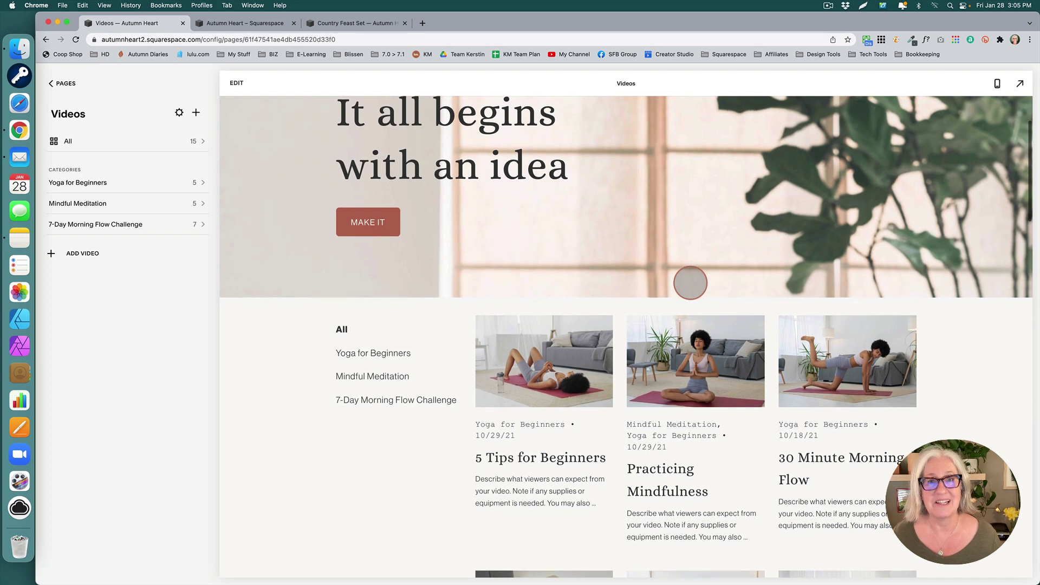